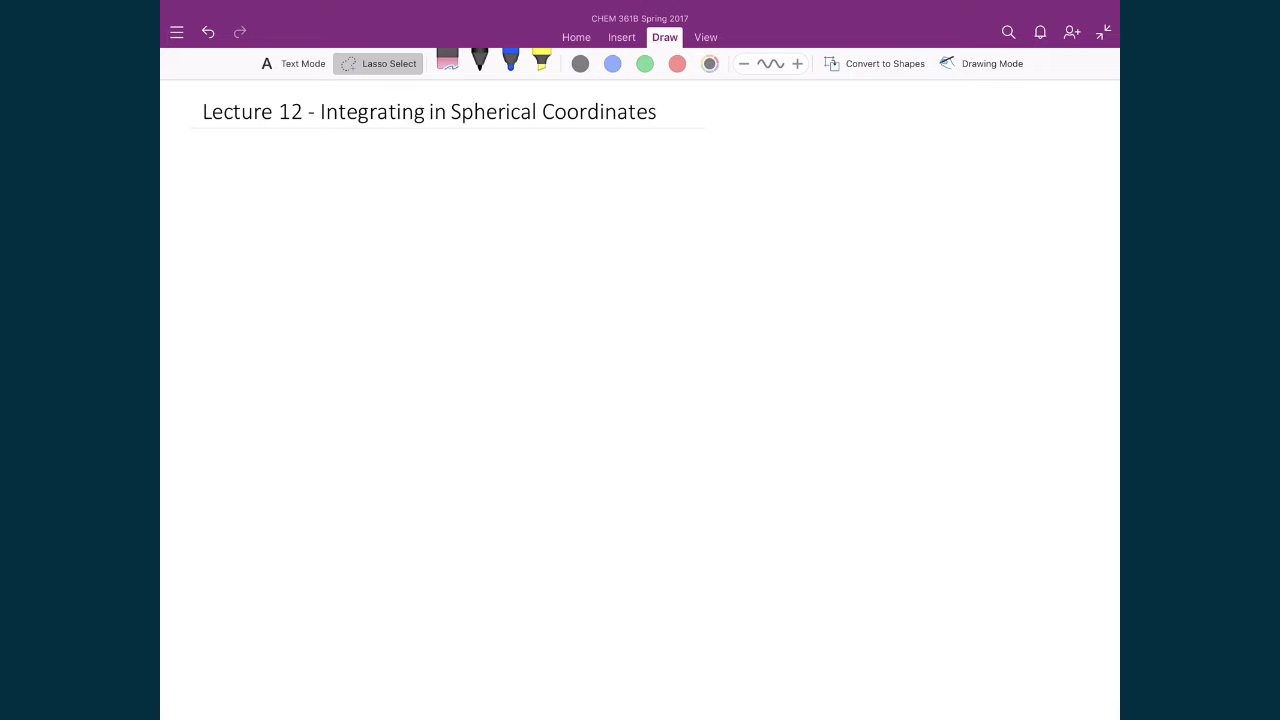
# - Handwrite '1D space' in black ink with ψ*ψ dx beneath it
pyautogui.click(479, 60)
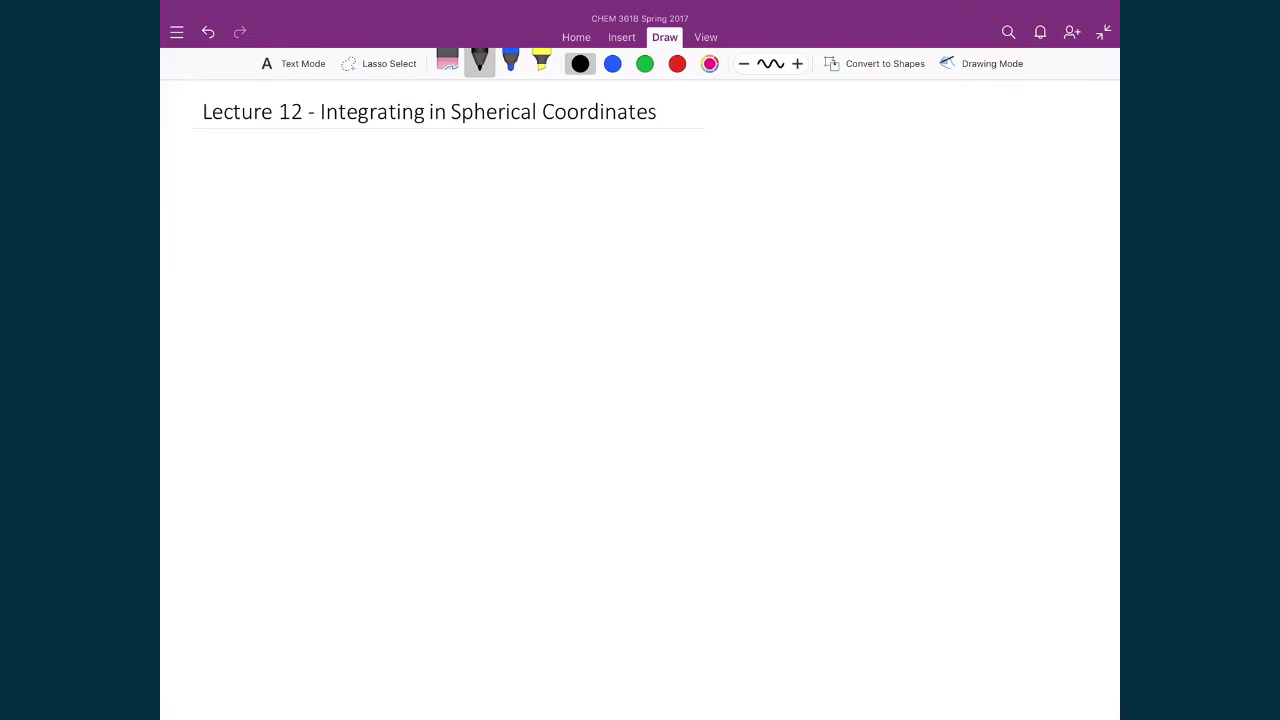
pyautogui.moveTo(214, 145)
pyautogui.mouseDown()
pyautogui.moveTo(214, 167)
pyautogui.moveTo(302, 169)
pyautogui.mouseUp()
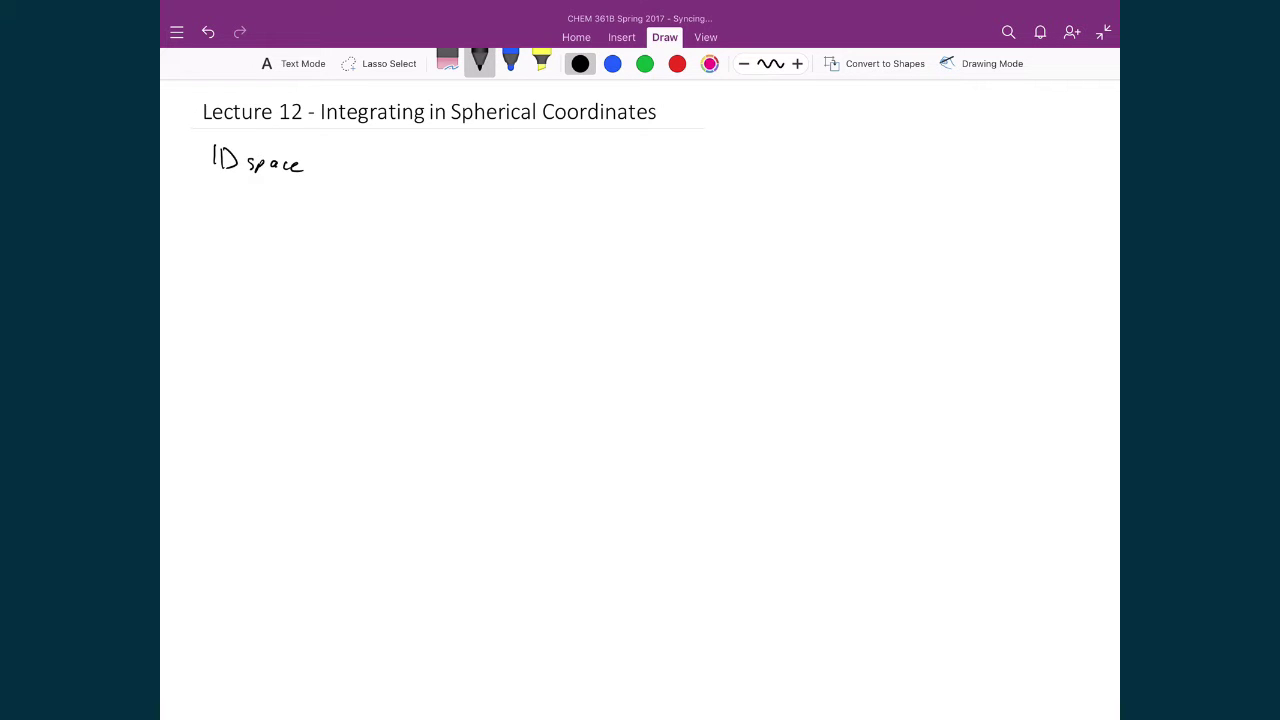
pyautogui.moveTo(213, 201); pyautogui.dragTo(226, 208)
pyautogui.moveTo(221, 198)
pyautogui.mouseDown()
pyautogui.moveTo(220, 221)
pyautogui.moveTo(263, 203)
pyautogui.mouseUp()
pyautogui.moveTo(258, 198)
pyautogui.mouseDown()
pyautogui.moveTo(257, 221)
pyautogui.moveTo(283, 220)
pyautogui.mouseUp()
pyautogui.moveTo(294, 213); pyautogui.dragTo(299, 223)
# - Write 'x and x+dx' below ψ*ψ dx and underline ψ*ψ
pyautogui.moveTo(212, 257); pyautogui.dragTo(220, 267)
pyautogui.moveTo(228, 256)
pyautogui.mouseDown()
pyautogui.moveTo(218, 268)
pyautogui.moveTo(277, 269)
pyautogui.mouseUp()
pyautogui.moveTo(295, 261); pyautogui.dragTo(310, 267)
pyautogui.moveTo(306, 262); pyautogui.dragTo(315, 262)
pyautogui.moveTo(325, 254); pyautogui.dragTo(319, 267)
pyautogui.moveTo(330, 261); pyautogui.dragTo(338, 268)
pyautogui.moveTo(338, 261); pyautogui.dragTo(330, 268)
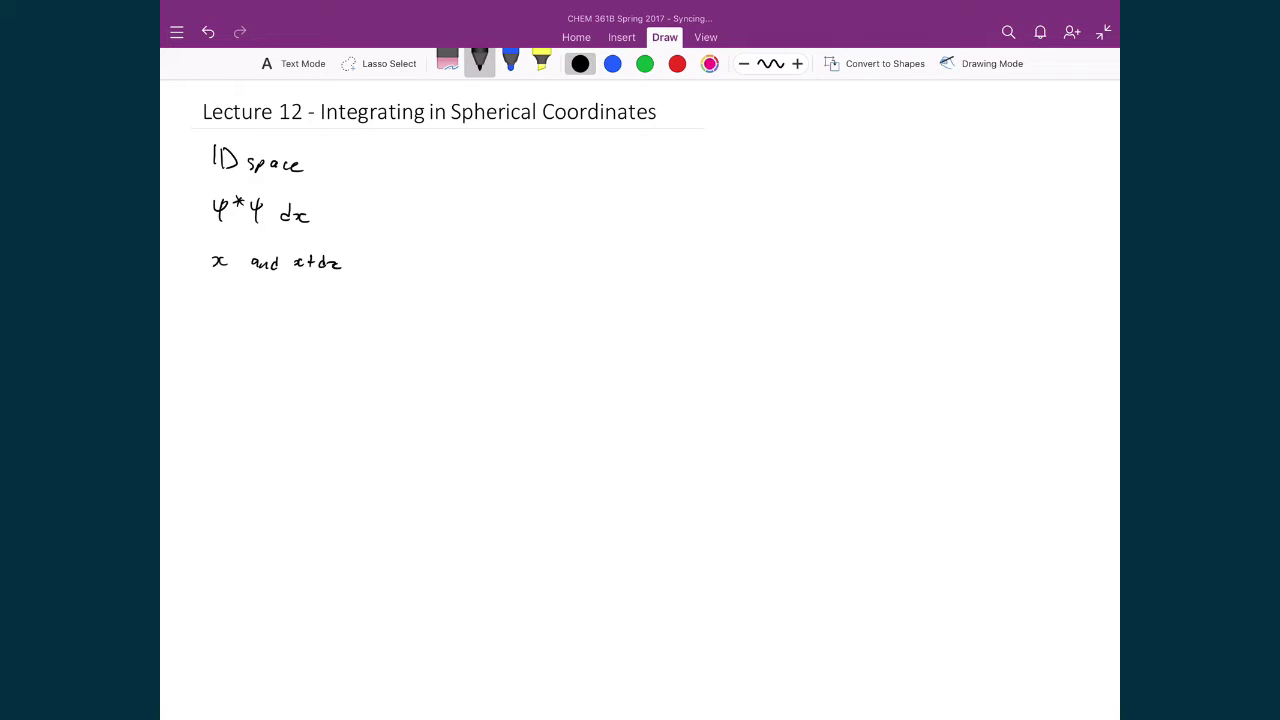
pyautogui.moveTo(214, 236); pyautogui.dragTo(311, 232)
# - Write '3D space' beside it and begin ψ*ψ dV beneath
pyautogui.moveTo(418, 149)
pyautogui.mouseDown()
pyautogui.moveTo(418, 165)
pyautogui.moveTo(493, 167)
pyautogui.mouseUp()
pyautogui.moveTo(498, 163); pyautogui.dragTo(505, 166)
pyautogui.moveTo(425, 199)
pyautogui.mouseDown()
pyautogui.moveTo(443, 214)
pyautogui.moveTo(474, 203)
pyautogui.moveTo(467, 222)
pyautogui.moveTo(523, 201)
pyautogui.mouseUp()
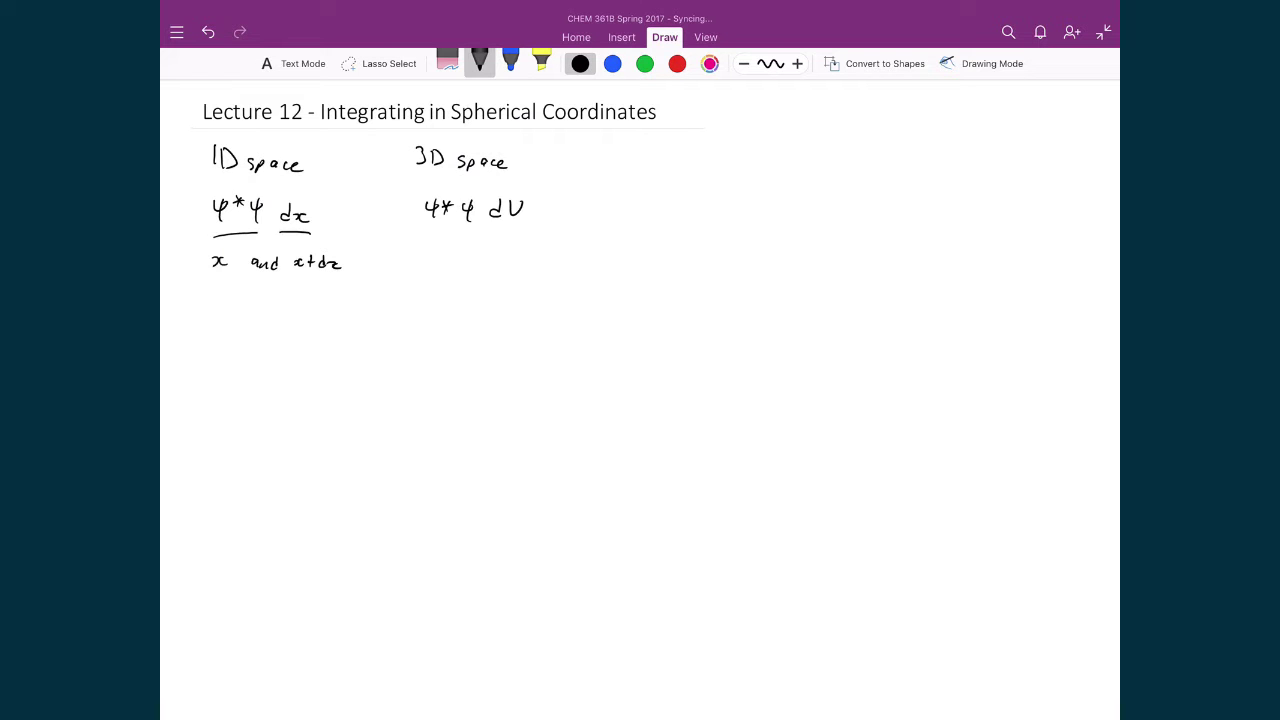
# - Write the heading 'cartesian' and sketch a small cube labelled dz below it
pyautogui.moveTo(686, 151)
pyautogui.mouseDown()
pyautogui.moveTo(679, 160)
pyautogui.moveTo(695, 160)
pyautogui.mouseUp()
pyautogui.moveTo(699, 160); pyautogui.dragTo(716, 162)
pyautogui.moveTo(710, 152); pyautogui.dragTo(720, 151)
pyautogui.moveTo(722, 158); pyautogui.dragTo(743, 165)
pyautogui.moveTo(754, 155); pyautogui.dragTo(757, 164)
pyautogui.moveTo(760, 165); pyautogui.dragTo(771, 164)
pyautogui.moveTo(701, 186)
pyautogui.mouseDown()
pyautogui.moveTo(701, 210)
pyautogui.moveTo(726, 186)
pyautogui.moveTo(726, 212)
pyautogui.mouseUp()
pyautogui.moveTo(726, 187)
pyautogui.mouseDown()
pyautogui.moveTo(726, 210)
pyautogui.moveTo(739, 180)
pyautogui.moveTo(745, 201)
pyautogui.moveTo(740, 176)
pyautogui.moveTo(742, 204)
pyautogui.moveTo(706, 228)
pyautogui.moveTo(746, 224)
pyautogui.moveTo(745, 235)
pyautogui.mouseUp()
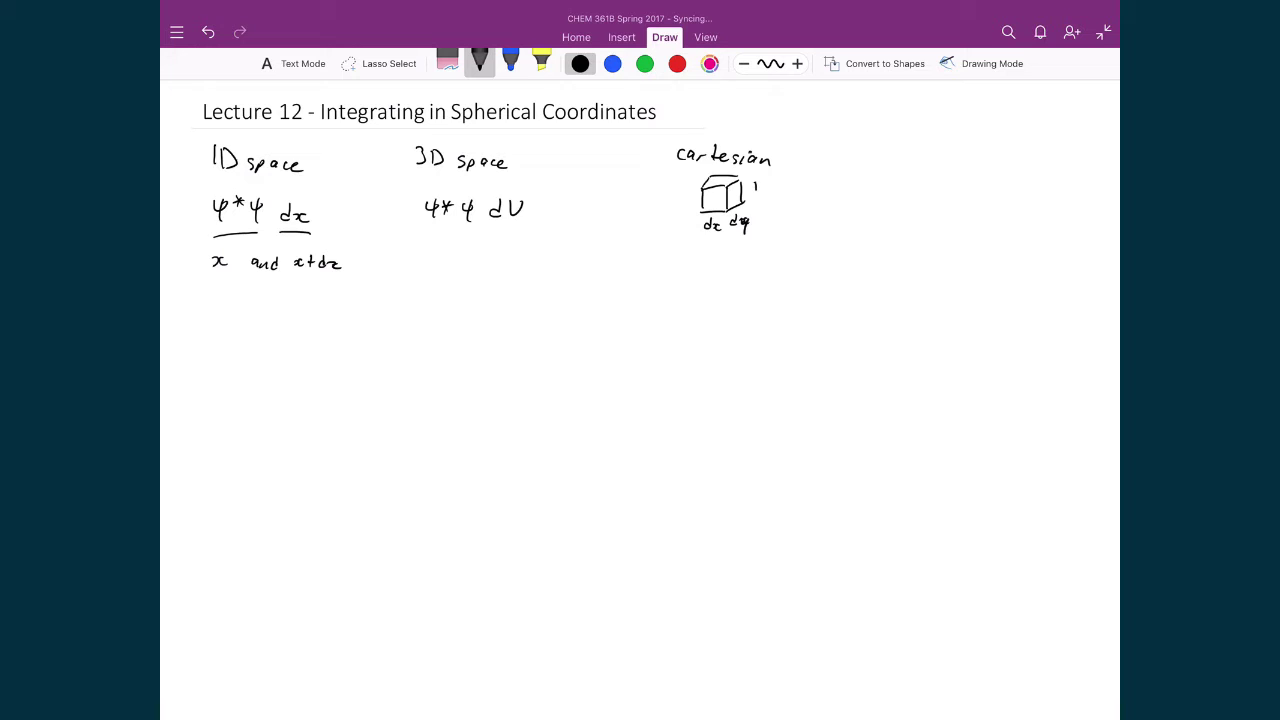
pyautogui.moveTo(758, 189); pyautogui.dragTo(770, 195)
# - Write ψ*ψ dxdydz under the cube, erasing and redoing the mistaken differentials
pyautogui.moveTo(650, 258); pyautogui.dragTo(663, 262)
pyautogui.moveTo(657, 254)
pyautogui.mouseDown()
pyautogui.moveTo(656, 277)
pyautogui.moveTo(691, 262)
pyautogui.mouseUp()
pyautogui.moveTo(685, 257)
pyautogui.mouseDown()
pyautogui.moveTo(684, 272)
pyautogui.moveTo(745, 279)
pyautogui.mouseUp()
pyautogui.moveTo(757, 274)
pyautogui.mouseDown()
pyautogui.moveTo(766, 287)
pyautogui.moveTo(754, 280)
pyautogui.moveTo(750, 292)
pyautogui.mouseUp()
pyautogui.click(447, 62)
pyautogui.click(479, 62)
pyautogui.moveTo(770, 266)
pyautogui.mouseDown()
pyautogui.moveTo(762, 283)
pyautogui.moveTo(786, 284)
pyautogui.mouseUp()
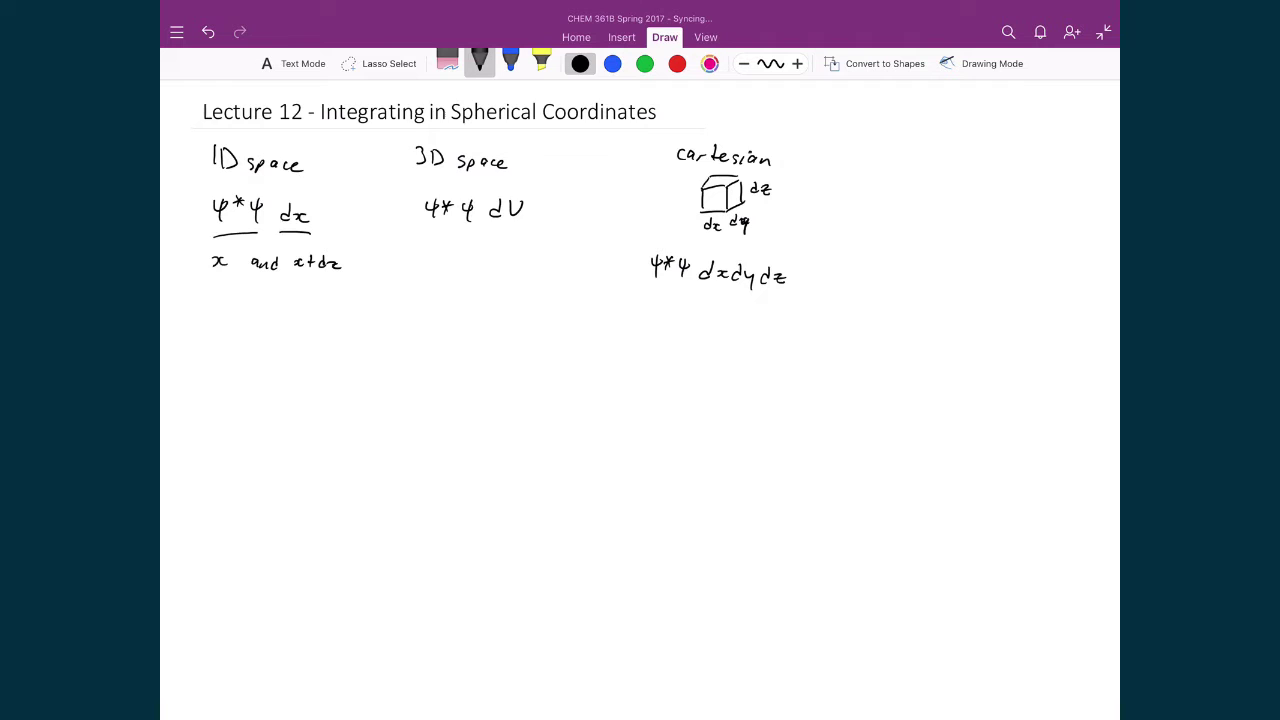
# - Write the heading 'Spherical'
pyautogui.moveTo(889, 153)
pyautogui.mouseDown()
pyautogui.moveTo(881, 166)
pyautogui.moveTo(894, 168)
pyautogui.mouseUp()
pyautogui.moveTo(909, 148)
pyautogui.mouseDown()
pyautogui.moveTo(905, 164)
pyautogui.moveTo(929, 166)
pyautogui.mouseUp()
pyautogui.moveTo(965, 159); pyautogui.dragTo(962, 168)
pyautogui.moveTo(976, 160); pyautogui.dragTo(986, 168)
# - Draw a circle wedge labelled with radius r and a brace along its arc
pyautogui.moveTo(909, 254); pyautogui.dragTo(967, 206)
pyautogui.moveTo(905, 257); pyautogui.dragTo(988, 248)
pyautogui.moveTo(967, 206); pyautogui.dragTo(990, 248)
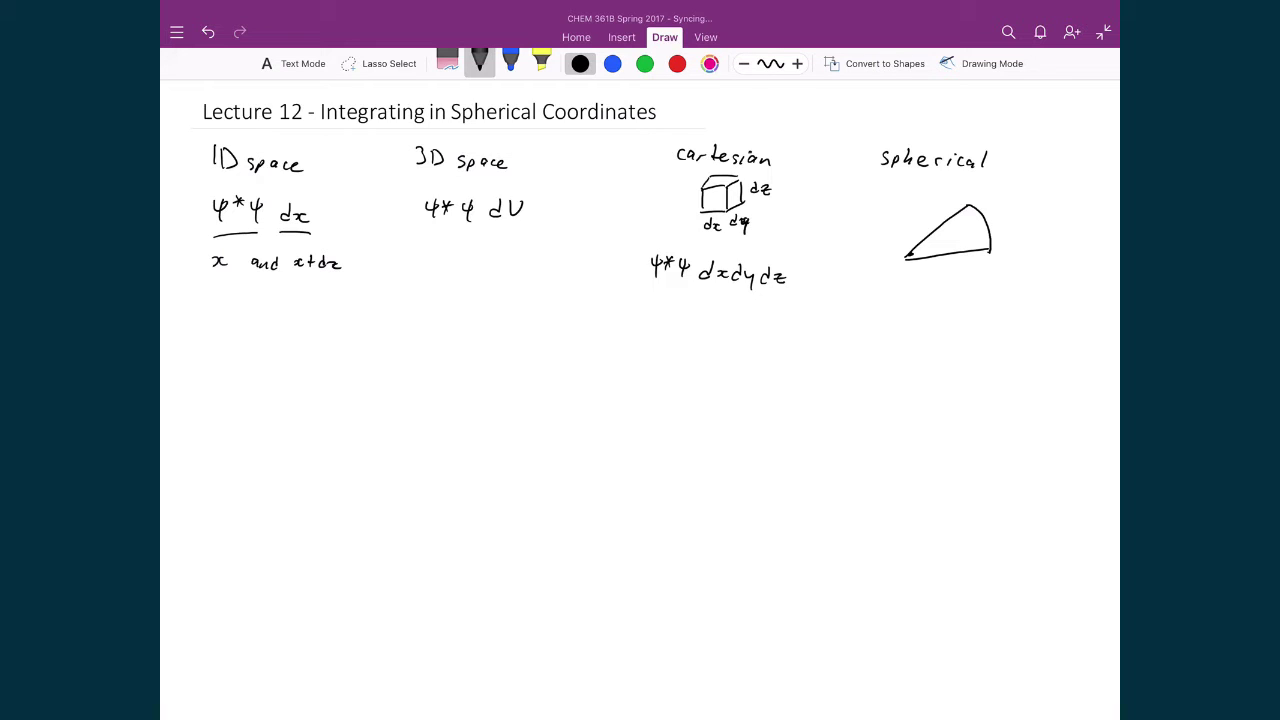
pyautogui.moveTo(926, 221)
pyautogui.mouseDown()
pyautogui.moveTo(934, 213)
pyautogui.moveTo(965, 239)
pyautogui.mouseUp()
pyautogui.click(645, 63)
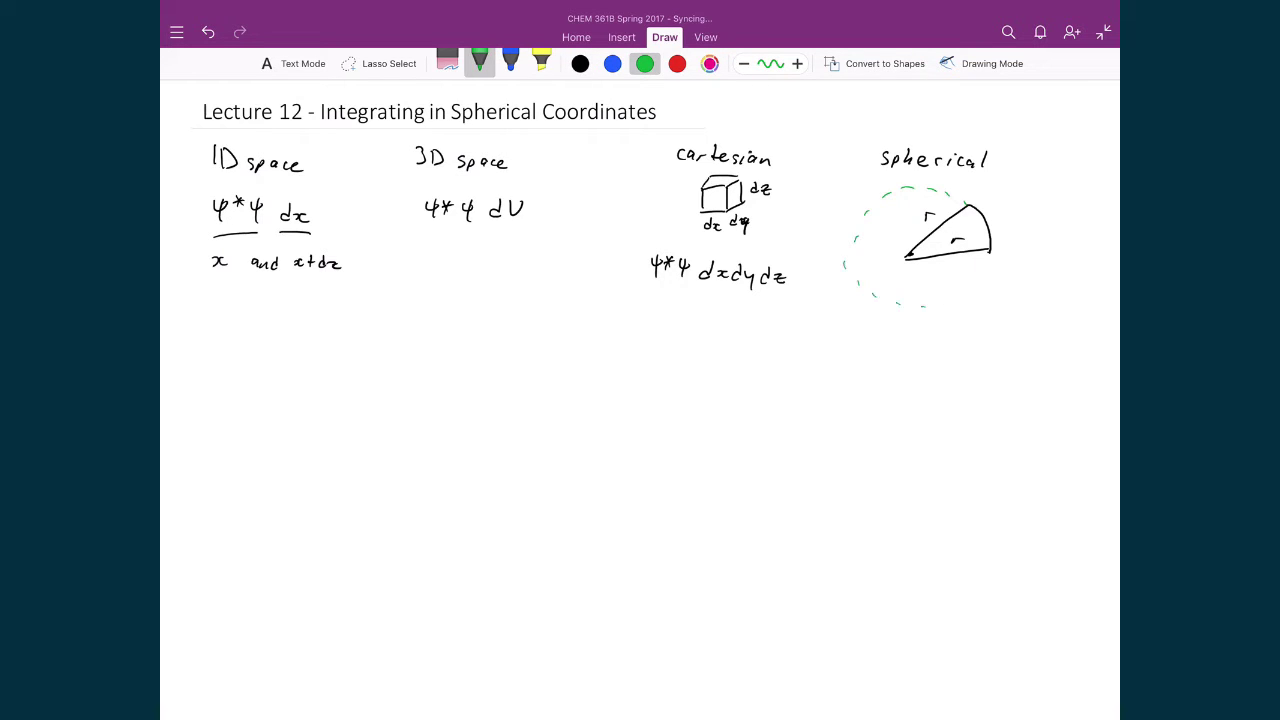
pyautogui.click(580, 63)
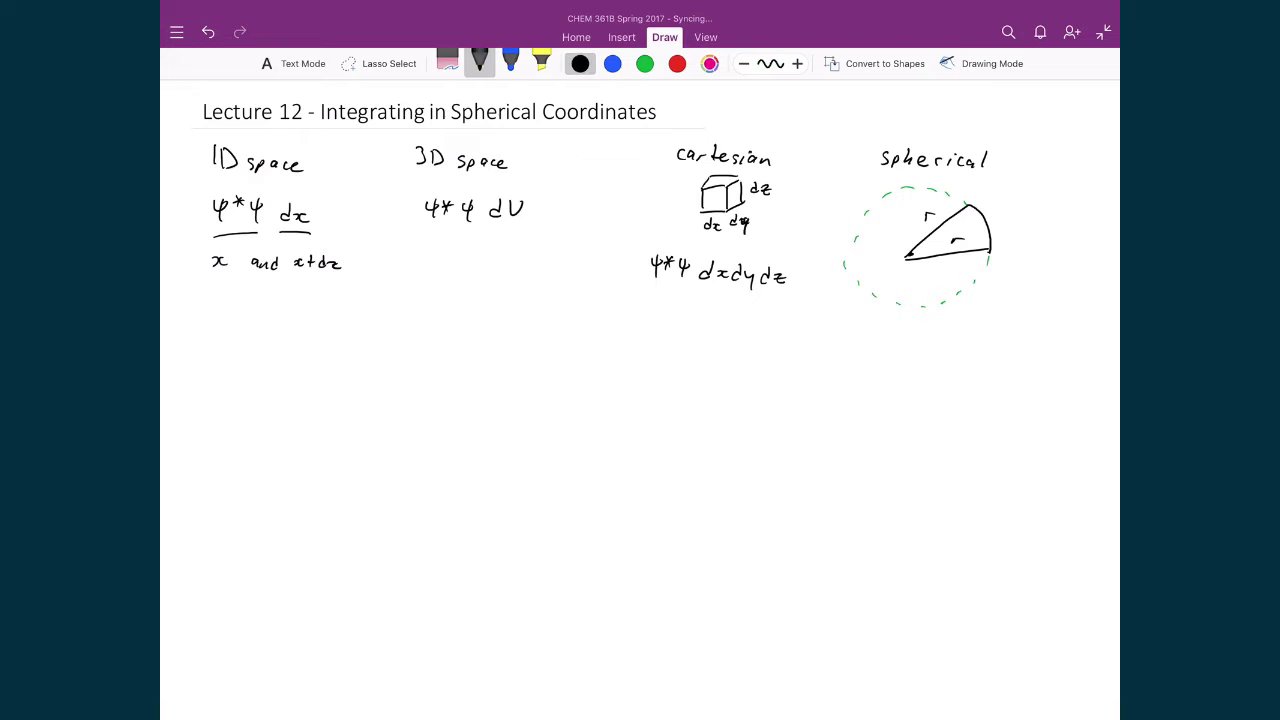
pyautogui.moveTo(972, 196)
pyautogui.mouseDown()
pyautogui.moveTo(1007, 215)
pyautogui.moveTo(992, 246)
pyautogui.mouseUp()
# - Label the arc rθ, mark θ at the vertex, and note 'θ in radians'
pyautogui.moveTo(1009, 198); pyautogui.dragTo(1034, 187)
pyautogui.moveTo(1023, 193); pyautogui.dragTo(1042, 193)
pyautogui.moveTo(924, 241); pyautogui.dragTo(933, 249)
pyautogui.moveTo(929, 243); pyautogui.dragTo(940, 243)
pyautogui.moveTo(1030, 255); pyautogui.dragTo(1029, 255)
pyautogui.moveTo(1023, 261)
pyautogui.mouseDown()
pyautogui.moveTo(1036, 261)
pyautogui.moveTo(1050, 298)
pyautogui.moveTo(1094, 308)
pyautogui.mouseUp()
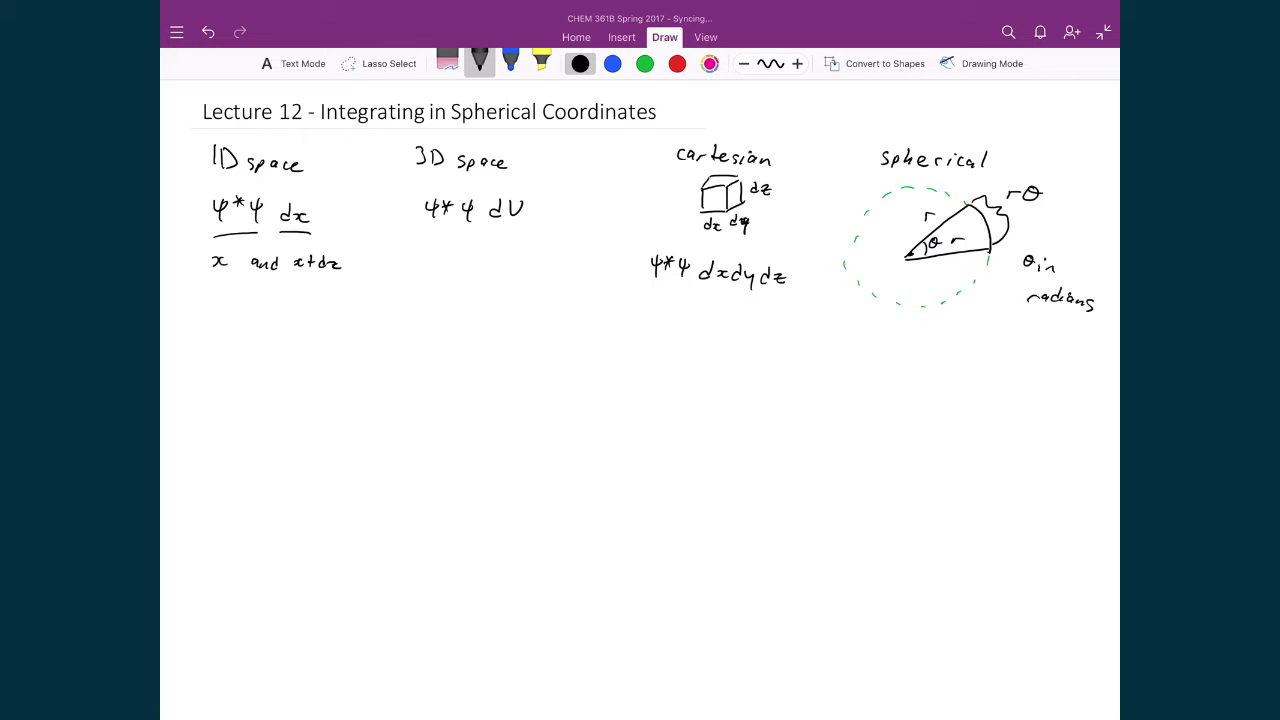
# - Write θ = 2π below the circle
pyautogui.moveTo(891, 335); pyautogui.dragTo(901, 343)
pyautogui.moveTo(911, 342); pyautogui.dragTo(924, 342)
pyautogui.moveTo(911, 350); pyautogui.dragTo(974, 339)
pyautogui.moveTo(960, 341); pyautogui.dragTo(958, 353)
pyautogui.moveTo(968, 341); pyautogui.dragTo(970, 353)
# - Trace a full red circle around the wedge
pyautogui.click(645, 64)
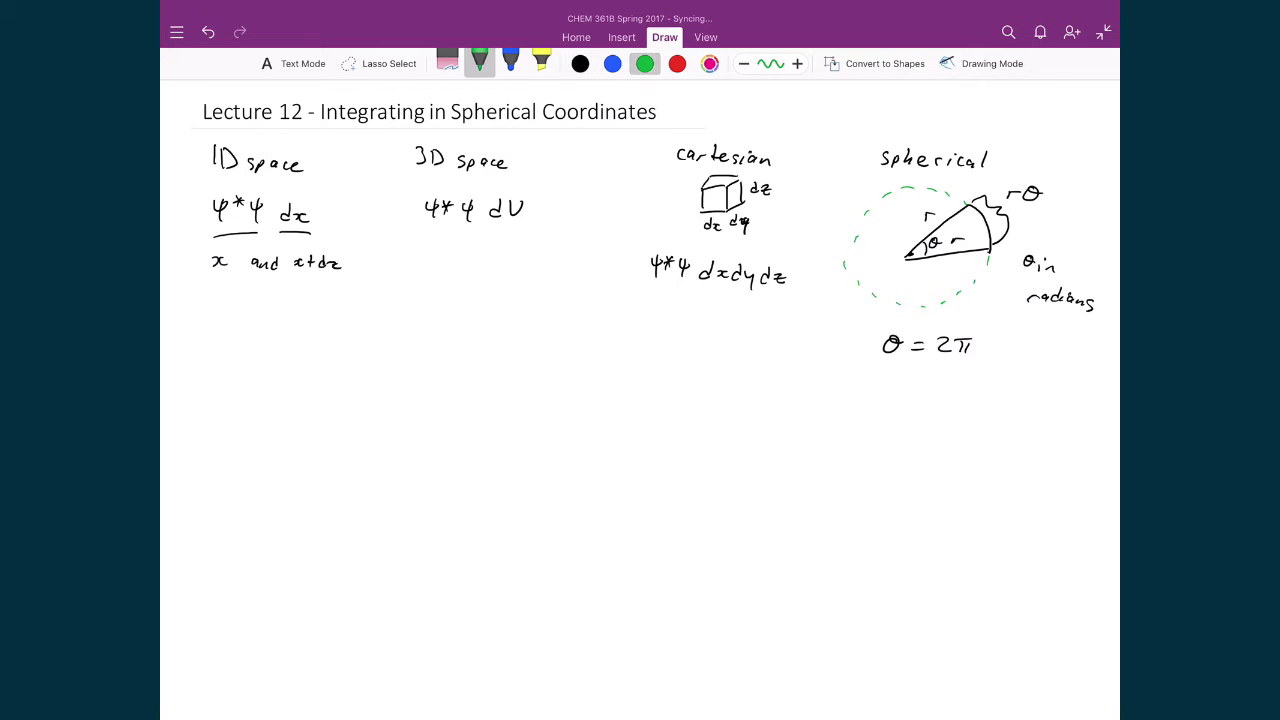
pyautogui.click(677, 64)
pyautogui.moveTo(968, 203)
pyautogui.mouseDown()
pyautogui.moveTo(888, 192)
pyautogui.moveTo(852, 284)
pyautogui.moveTo(940, 309)
pyautogui.moveTo(988, 244)
pyautogui.moveTo(970, 210)
pyautogui.mouseUp()
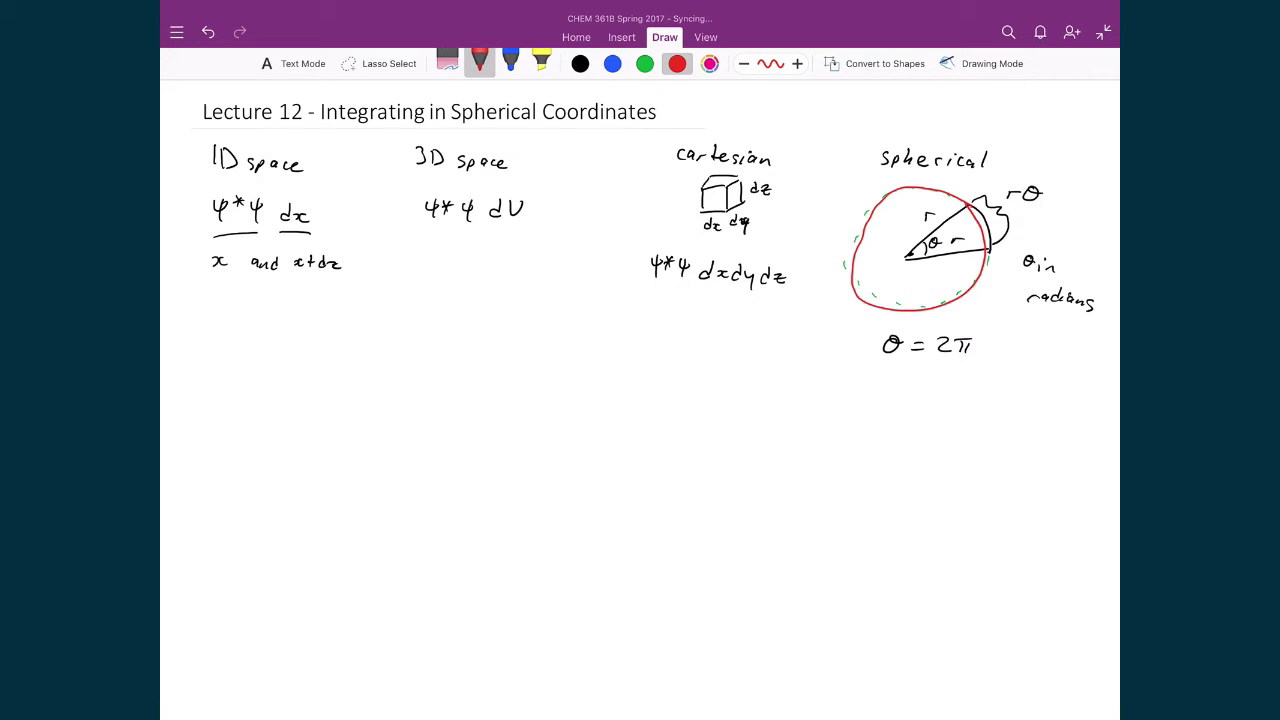
# - In black, write Cir = 2πr below θ = 2π and loop the rθ label
pyautogui.click(580, 64)
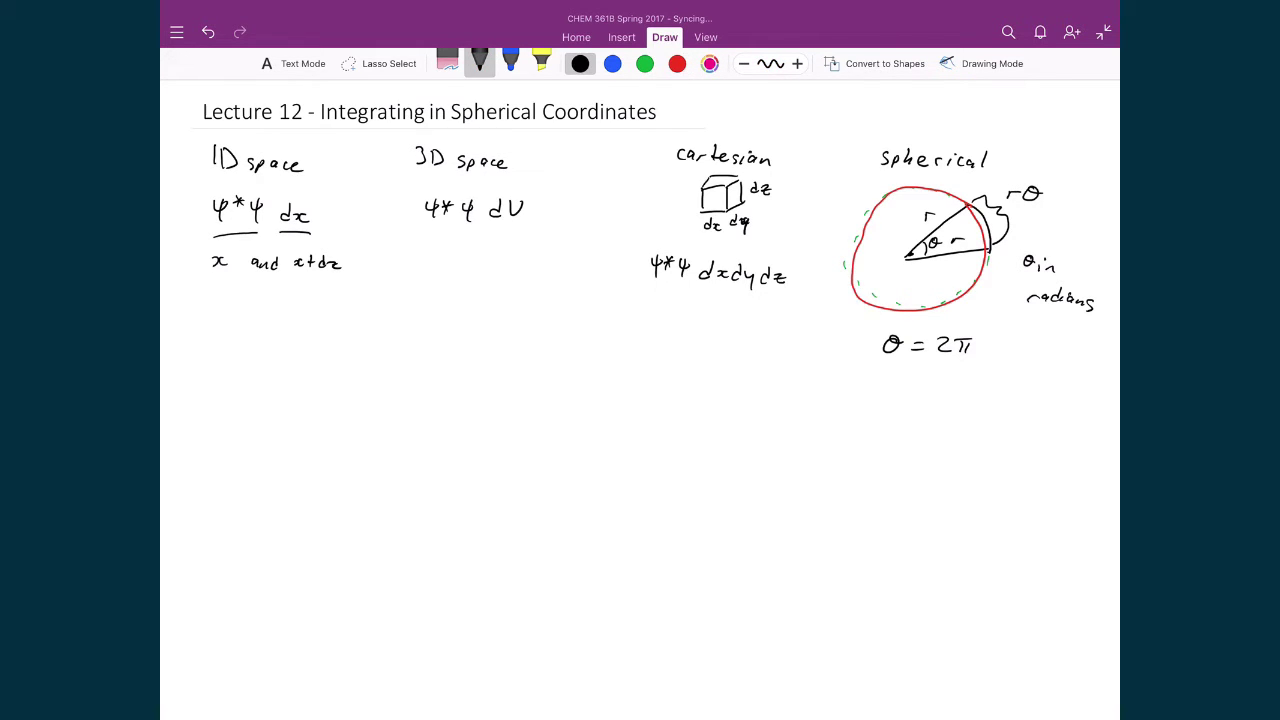
pyautogui.moveTo(848, 393)
pyautogui.mouseDown()
pyautogui.moveTo(849, 405)
pyautogui.moveTo(870, 398)
pyautogui.mouseUp()
pyautogui.moveTo(883, 397); pyautogui.dragTo(897, 397)
pyautogui.moveTo(883, 404); pyautogui.dragTo(972, 398)
pyautogui.moveTo(1007, 176); pyautogui.dragTo(1019, 172)
# - In green, highlight the wedge's arc, the vertex angle θ, and the cube's dz and bottom labels
pyautogui.click(645, 63)
pyautogui.moveTo(973, 214); pyautogui.dragTo(984, 250)
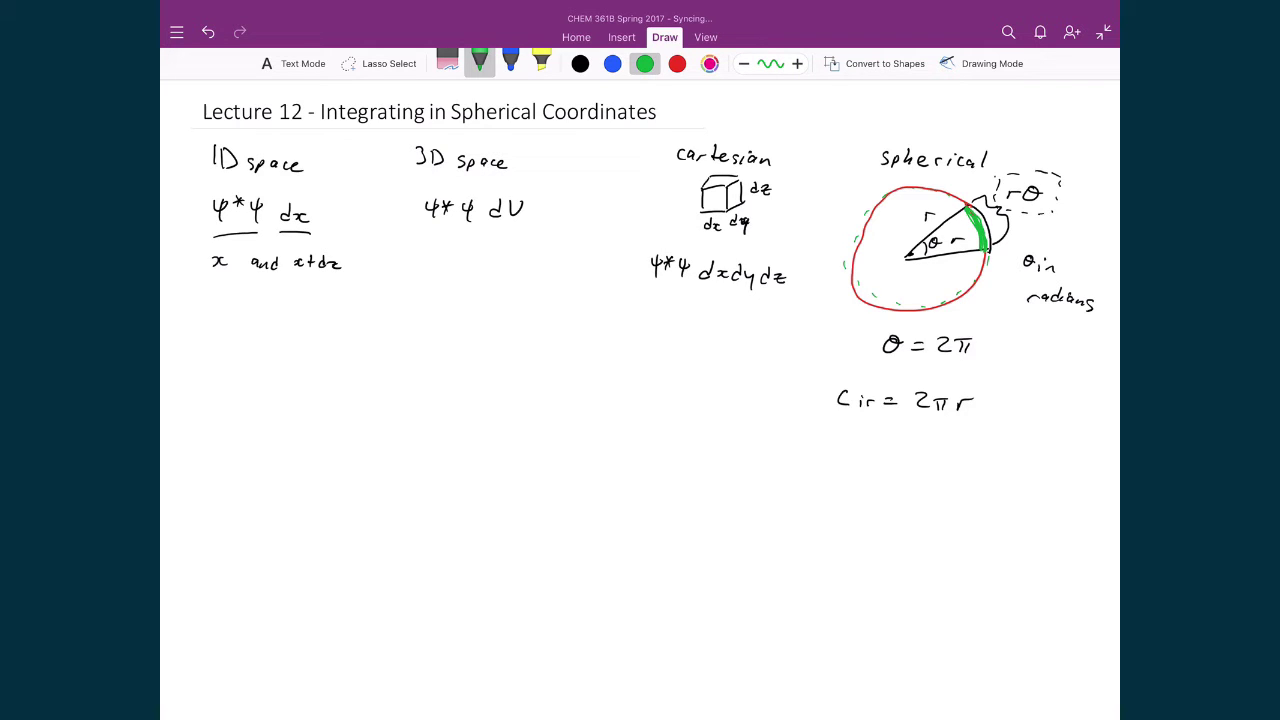
pyautogui.moveTo(923, 245); pyautogui.dragTo(928, 257)
pyautogui.moveTo(746, 203); pyautogui.dragTo(768, 201)
pyautogui.moveTo(732, 240)
pyautogui.mouseDown()
pyautogui.moveTo(750, 240)
pyautogui.moveTo(720, 240)
pyautogui.mouseUp()
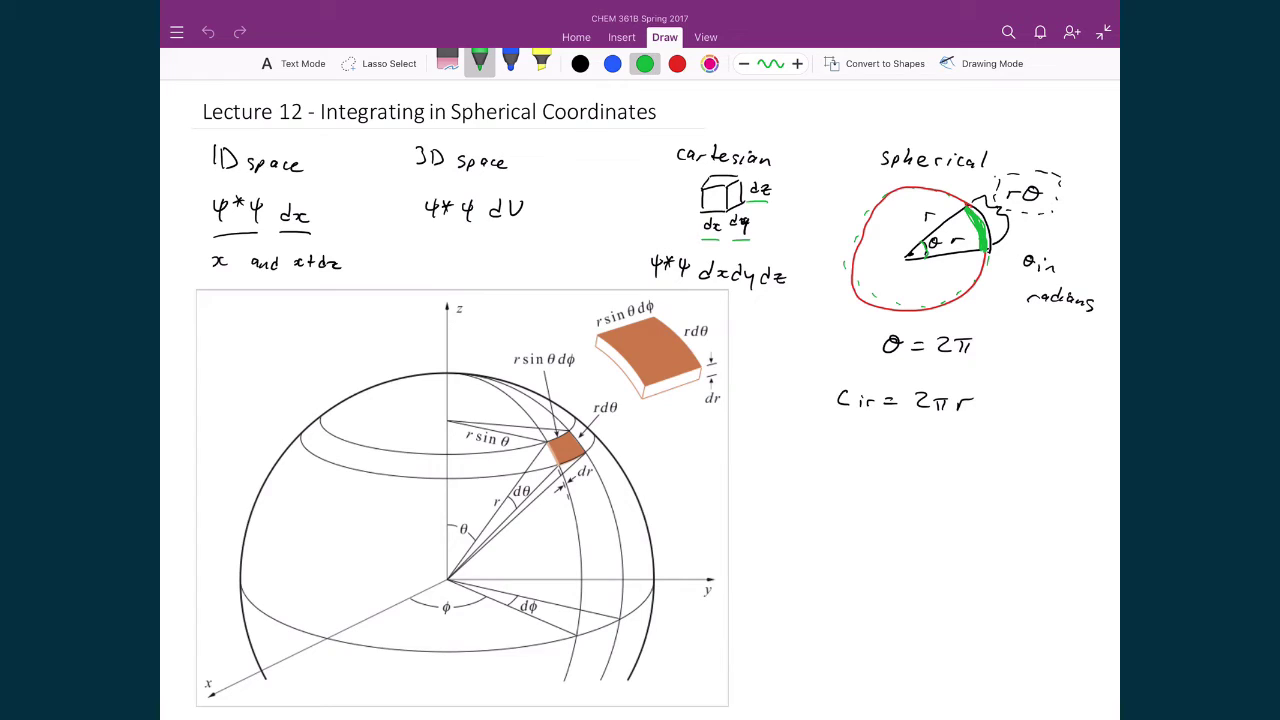
# - In black, circle the shell volume element and its dr label, and arrow the cube's bottom labels
pyautogui.click(580, 63)
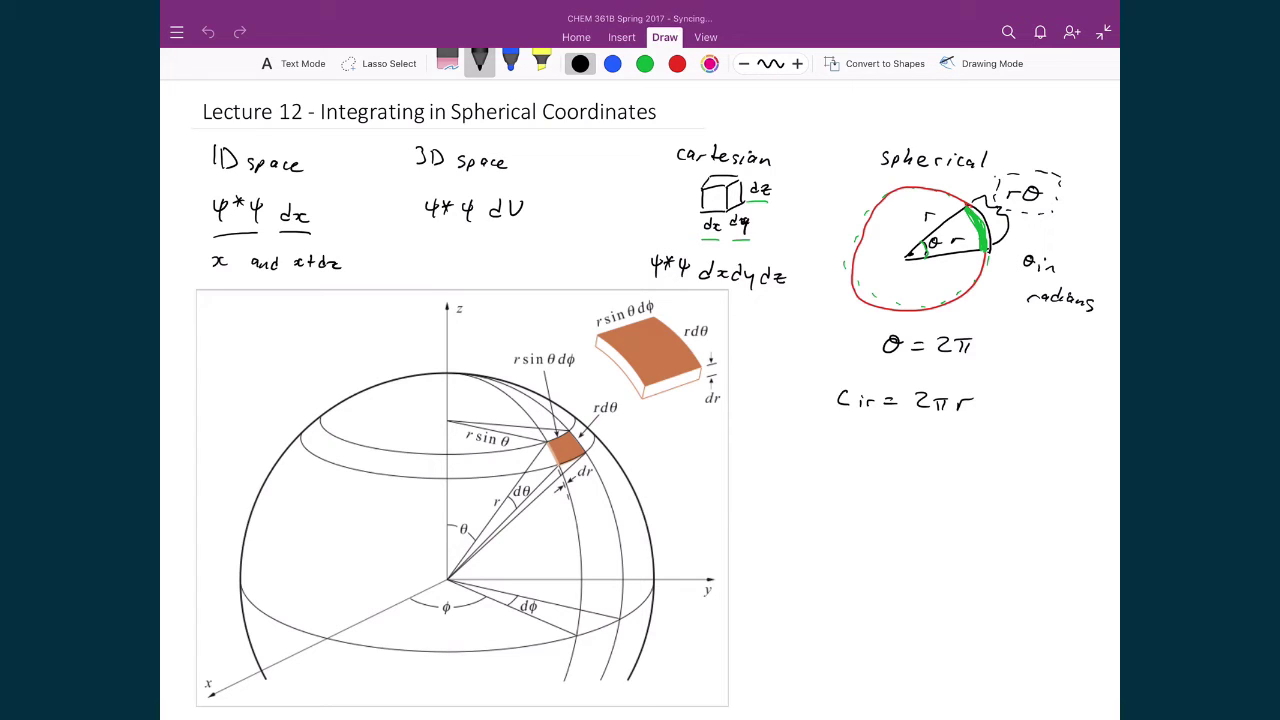
pyautogui.moveTo(628, 417)
pyautogui.mouseDown()
pyautogui.moveTo(724, 425)
pyautogui.moveTo(728, 350)
pyautogui.moveTo(713, 314)
pyautogui.moveTo(599, 294)
pyautogui.moveTo(572, 337)
pyautogui.moveTo(586, 375)
pyautogui.moveTo(626, 415)
pyautogui.mouseUp()
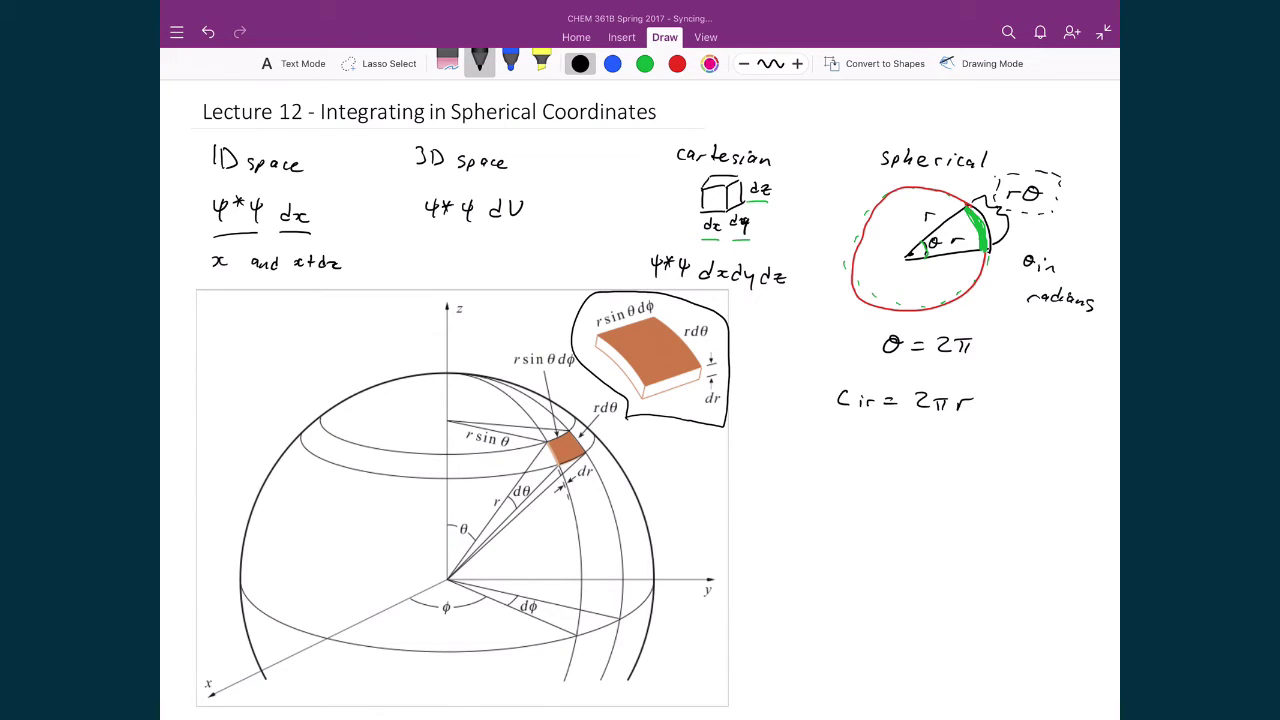
pyautogui.moveTo(738, 370)
pyautogui.mouseDown()
pyautogui.moveTo(708, 354)
pyautogui.moveTo(698, 377)
pyautogui.moveTo(712, 424)
pyautogui.moveTo(745, 397)
pyautogui.moveTo(742, 362)
pyautogui.mouseUp()
pyautogui.moveTo(672, 230); pyautogui.dragTo(692, 230)
pyautogui.moveTo(685, 223); pyautogui.dragTo(686, 236)
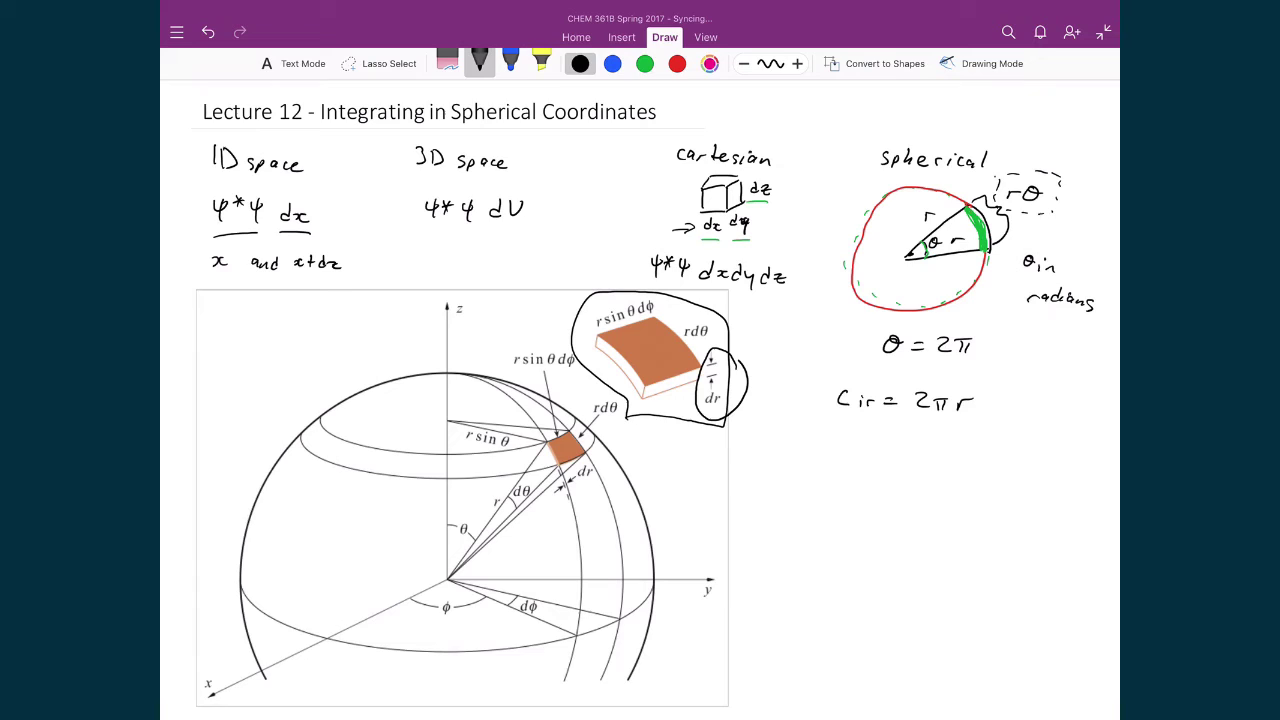
pyautogui.click(644, 63)
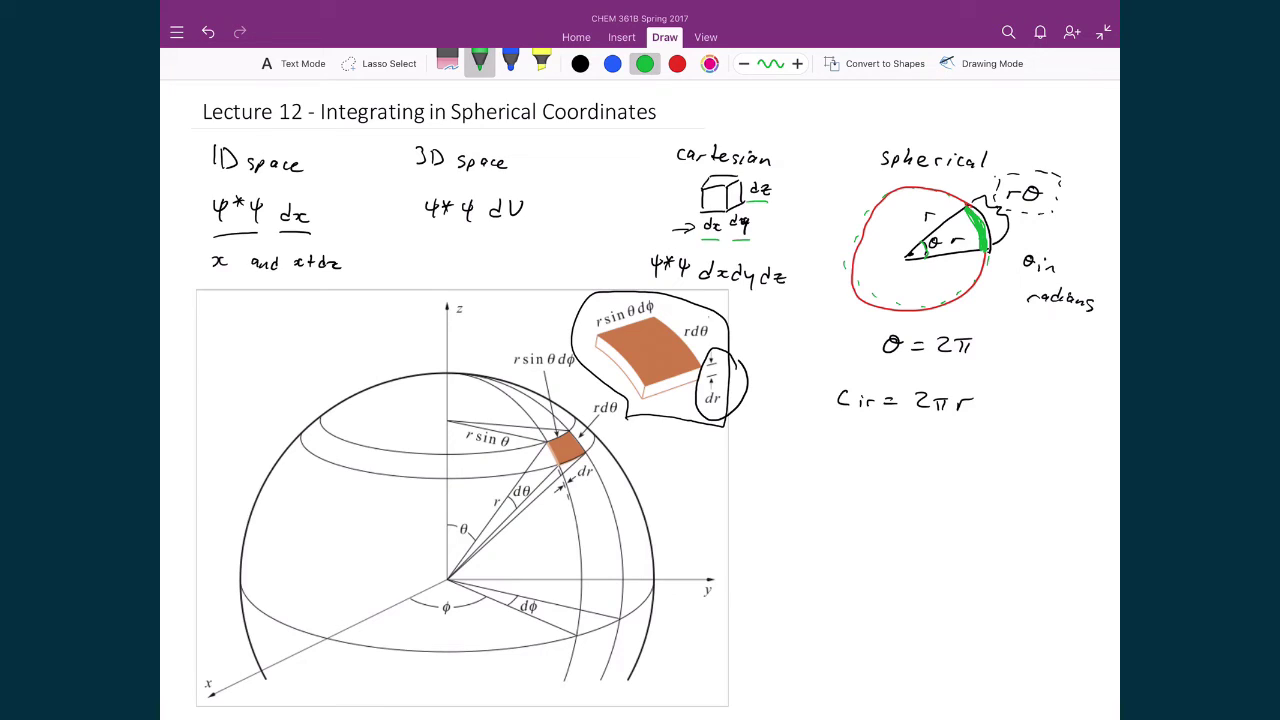
# - Circle rdθ, dθ and r in green, trace the matching patch edge, and box rθ
pyautogui.moveTo(708, 312)
pyautogui.mouseDown()
pyautogui.moveTo(672, 333)
pyautogui.moveTo(700, 346)
pyautogui.moveTo(716, 314)
pyautogui.mouseUp()
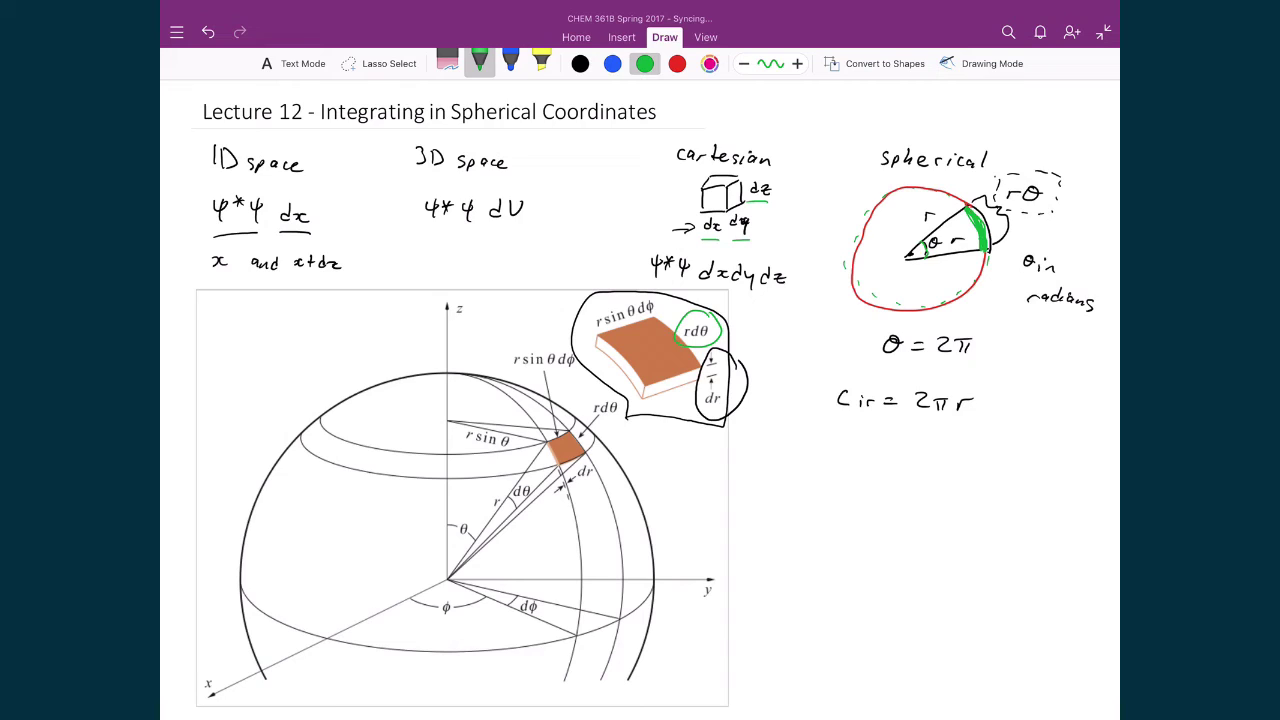
pyautogui.moveTo(533, 476)
pyautogui.mouseDown()
pyautogui.moveTo(507, 477)
pyautogui.moveTo(516, 508)
pyautogui.moveTo(537, 487)
pyautogui.mouseUp()
pyautogui.moveTo(499, 491); pyautogui.dragTo(510, 504)
pyautogui.moveTo(659, 316); pyautogui.dragTo(701, 366)
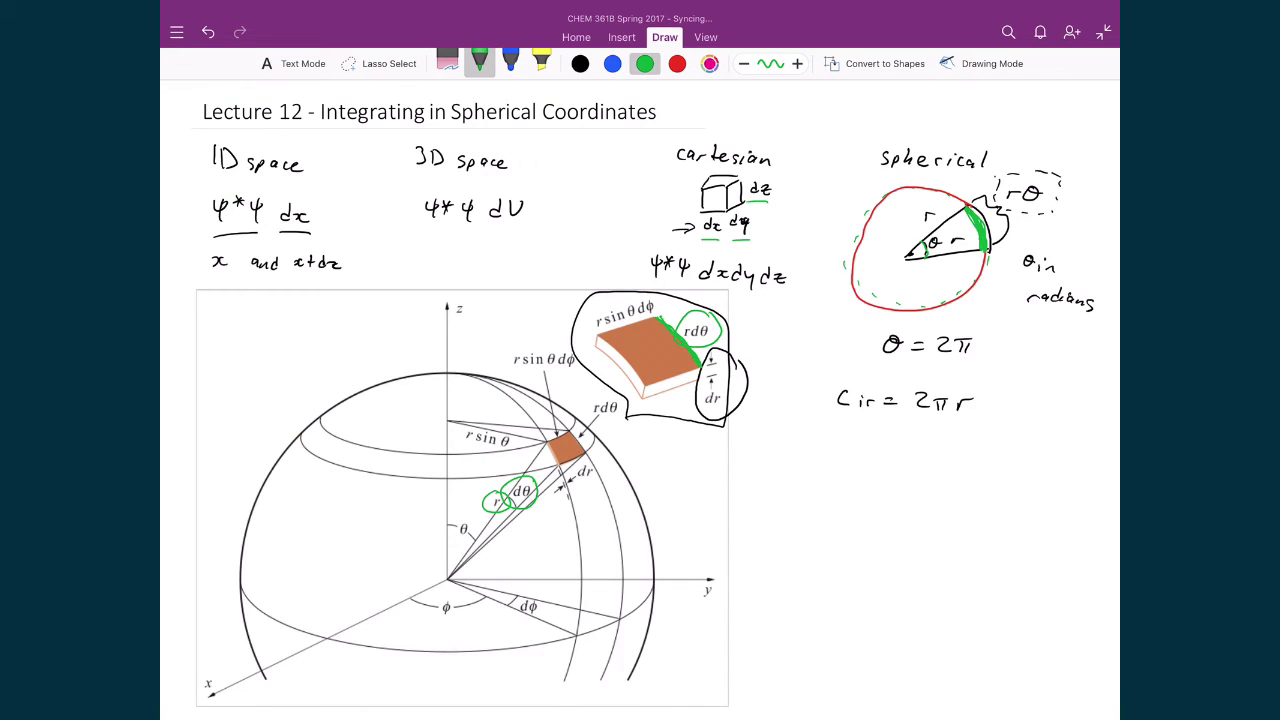
pyautogui.moveTo(1064, 176)
pyautogui.mouseDown()
pyautogui.moveTo(1056, 220)
pyautogui.moveTo(996, 186)
pyautogui.moveTo(1070, 178)
pyautogui.mouseUp()
# - Circle the r sinθ dφ, r sinθ and dφ labels in green
pyautogui.moveTo(640, 292)
pyautogui.mouseDown()
pyautogui.moveTo(600, 302)
pyautogui.moveTo(598, 334)
pyautogui.moveTo(630, 330)
pyautogui.moveTo(648, 294)
pyautogui.mouseUp()
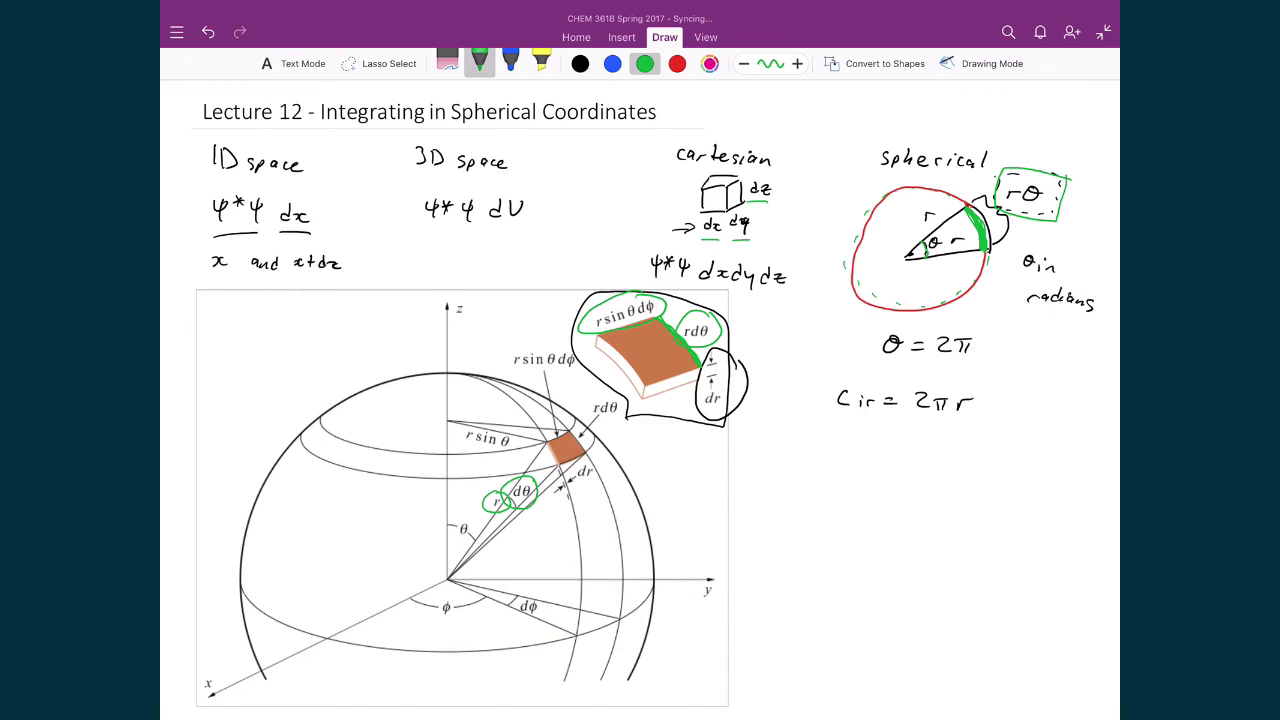
pyautogui.moveTo(518, 421)
pyautogui.mouseDown()
pyautogui.moveTo(466, 428)
pyautogui.moveTo(498, 454)
pyautogui.moveTo(540, 453)
pyautogui.moveTo(546, 430)
pyautogui.moveTo(516, 427)
pyautogui.mouseUp()
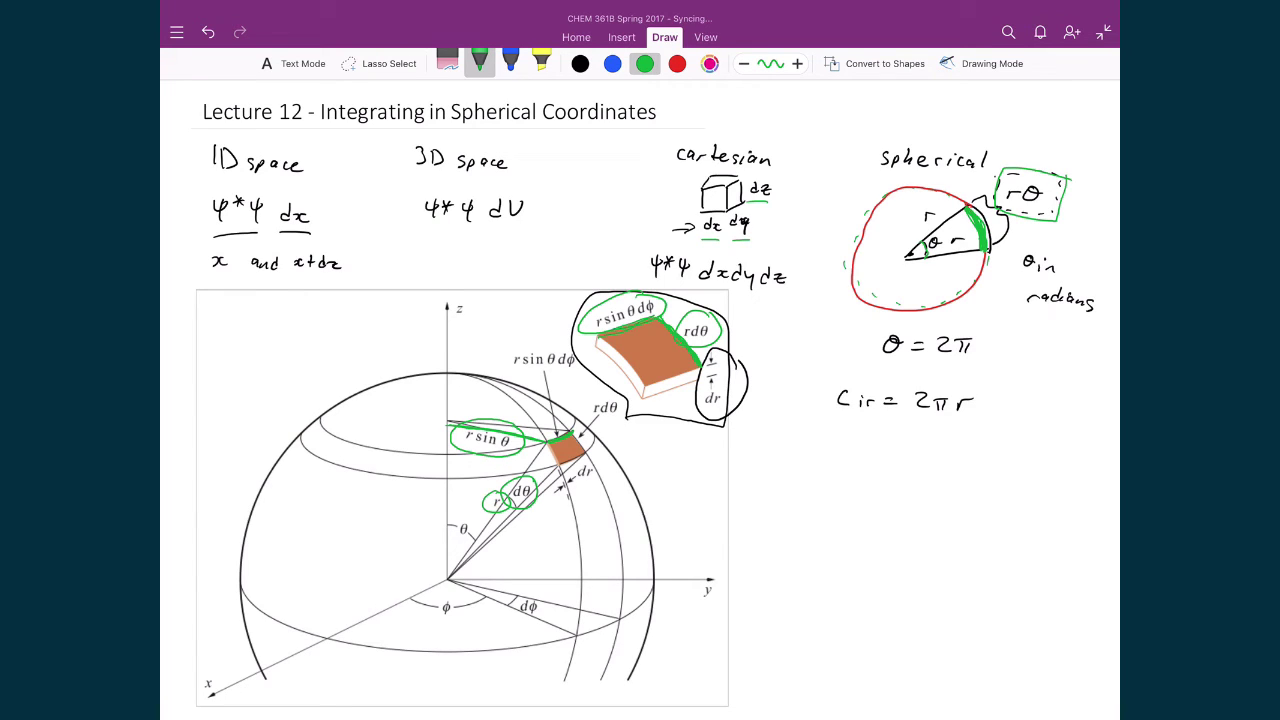
pyautogui.moveTo(550, 590)
pyautogui.mouseDown()
pyautogui.moveTo(525, 590)
pyautogui.moveTo(556, 598)
pyautogui.mouseUp()
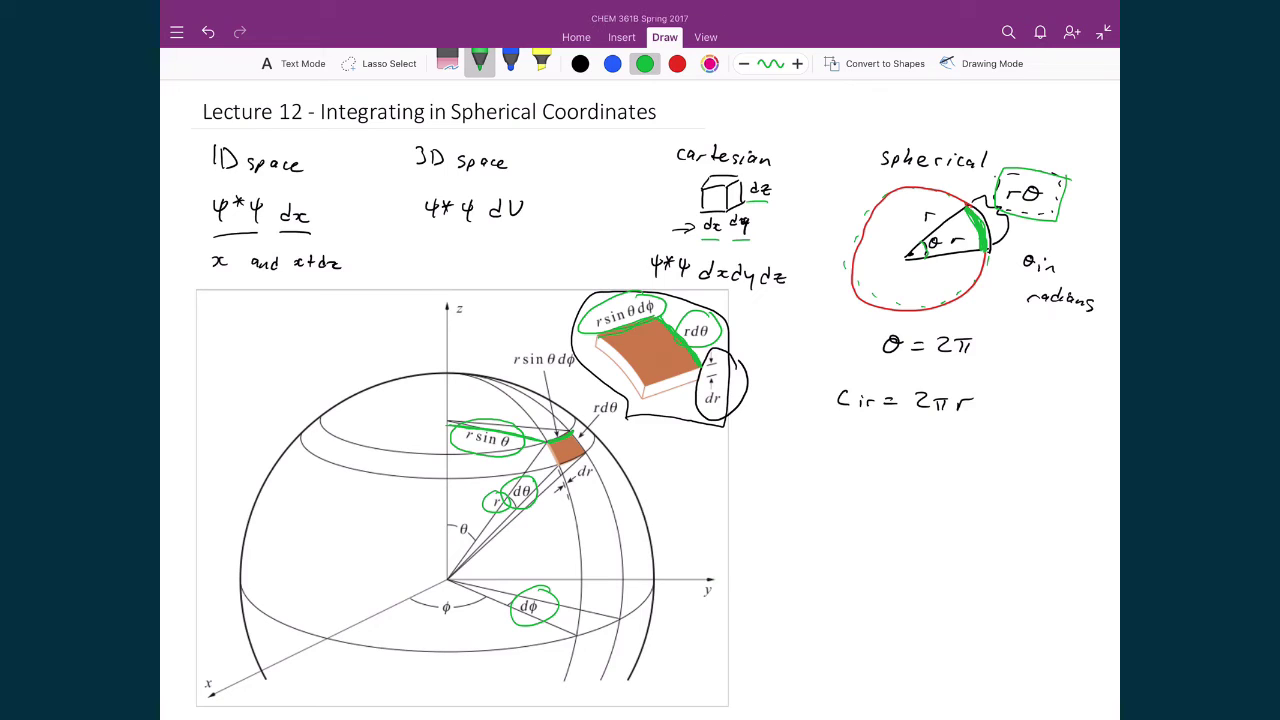
# - Write dV = r² sinθ dr dθ dφ in black below Cir = 2πr and underline it
pyautogui.click(580, 63)
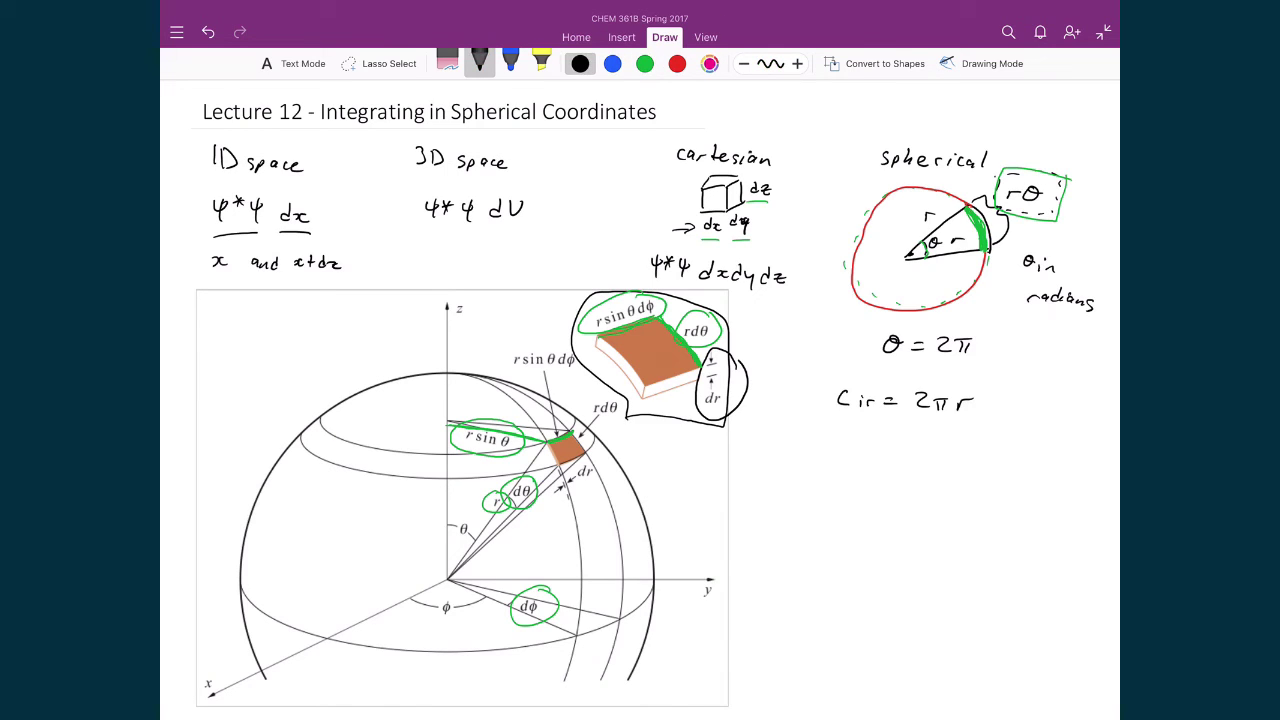
pyautogui.moveTo(816, 472)
pyautogui.mouseDown()
pyautogui.moveTo(802, 496)
pyautogui.moveTo(840, 476)
pyautogui.moveTo(863, 495)
pyautogui.mouseUp()
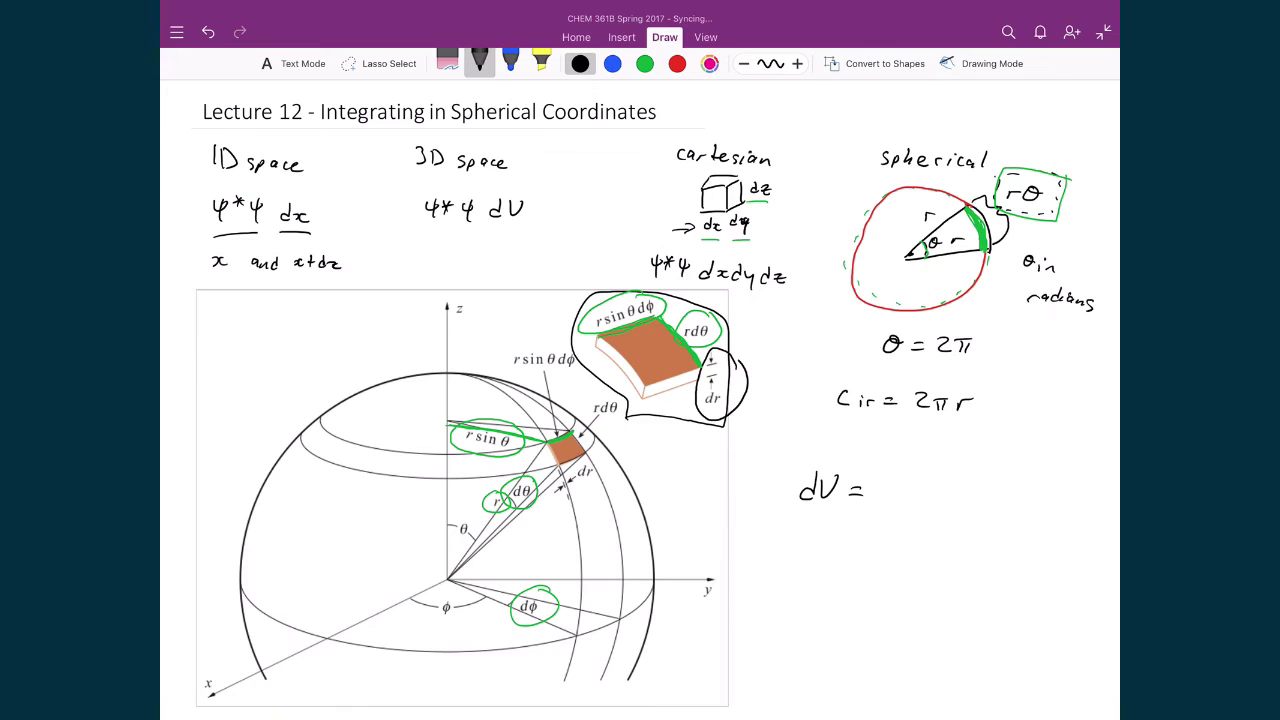
pyautogui.moveTo(889, 500); pyautogui.dragTo(899, 488)
pyautogui.moveTo(904, 477); pyautogui.dragTo(921, 504)
pyautogui.moveTo(934, 497); pyautogui.dragTo(952, 505)
pyautogui.moveTo(965, 486)
pyautogui.mouseDown()
pyautogui.moveTo(960, 501)
pyautogui.moveTo(1016, 494)
pyautogui.mouseUp()
pyautogui.moveTo(1027, 483)
pyautogui.mouseDown()
pyautogui.moveTo(1016, 502)
pyautogui.moveTo(1084, 490)
pyautogui.mouseUp()
pyautogui.moveTo(1076, 486); pyautogui.dragTo(1074, 511)
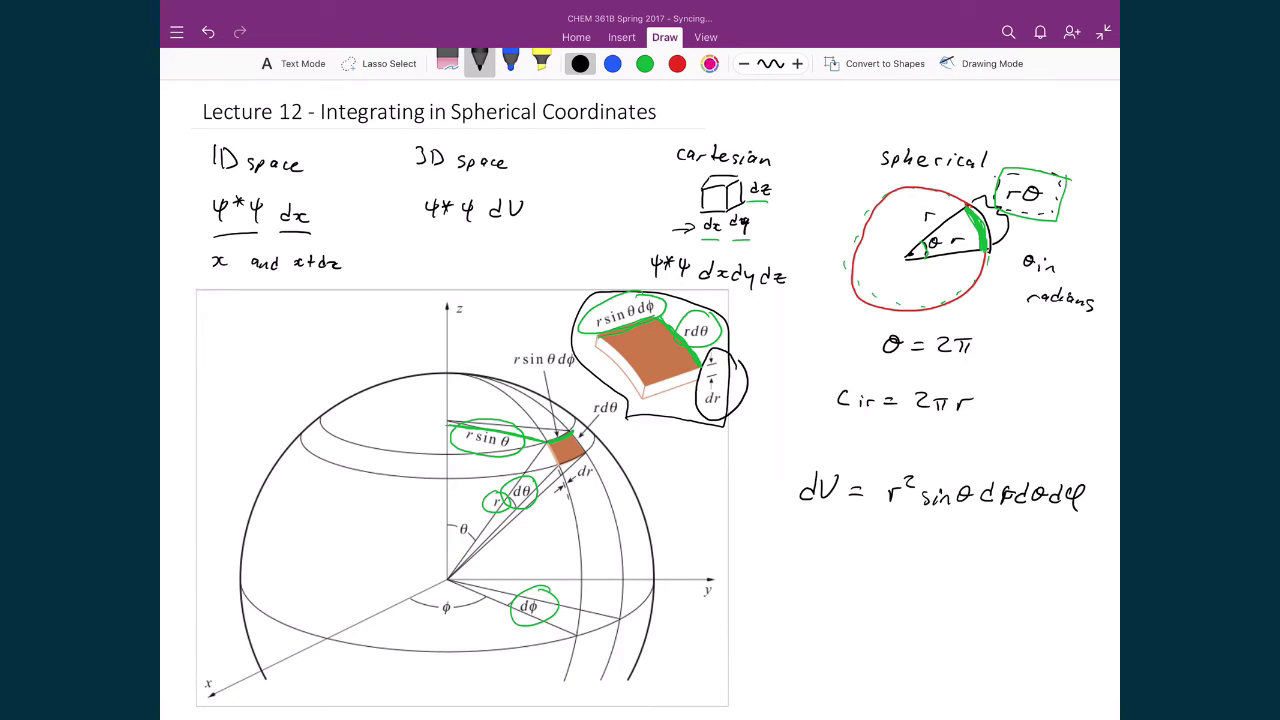
pyautogui.moveTo(799, 528); pyautogui.dragTo(1081, 530)
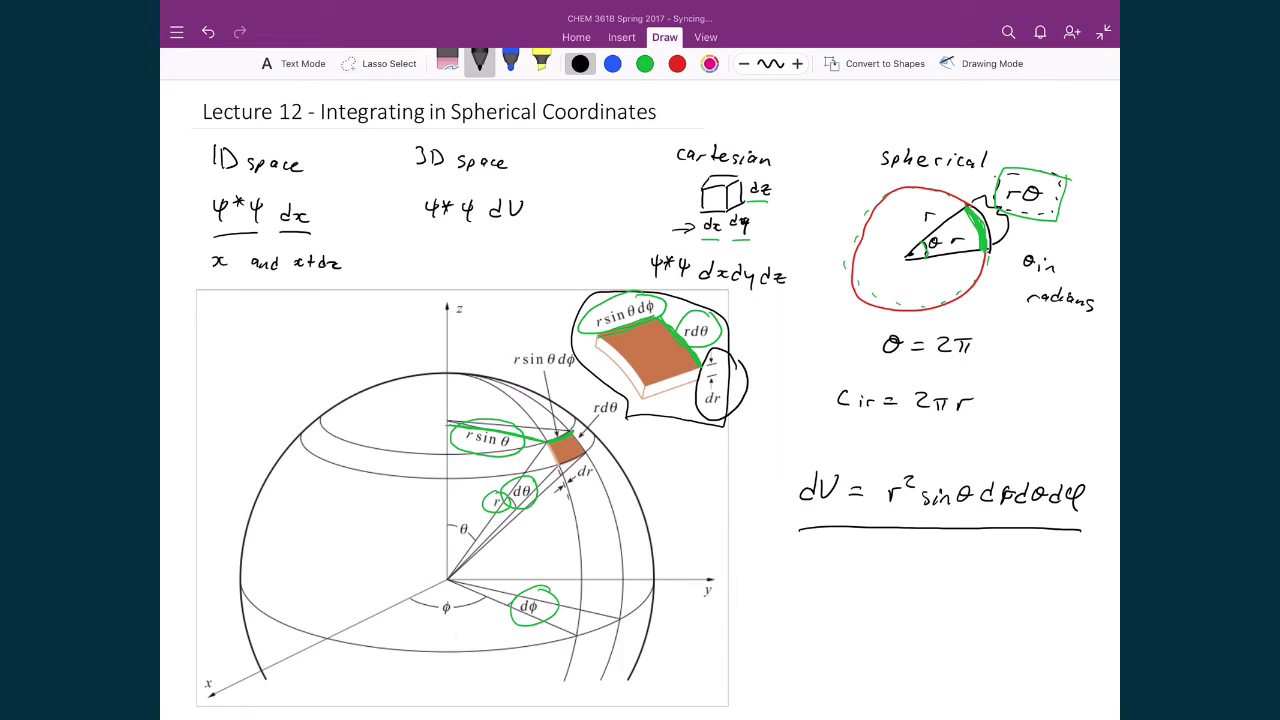
# - Begin the normalization integral with '1 =' and the first integral sign
pyautogui.moveTo(770, 571)
pyautogui.mouseDown()
pyautogui.moveTo(769, 597)
pyautogui.moveTo(806, 582)
pyautogui.mouseUp()
pyautogui.moveTo(793, 590); pyautogui.dragTo(808, 590)
pyautogui.moveTo(837, 556); pyautogui.dragTo(840, 601)
# - Add limits 0–∞, 0–π, 0–2π and integrand r² sinθ, linking its volume term to dV
pyautogui.moveTo(841, 556)
pyautogui.mouseDown()
pyautogui.moveTo(857, 556)
pyautogui.moveTo(871, 601)
pyautogui.moveTo(885, 599)
pyautogui.mouseUp()
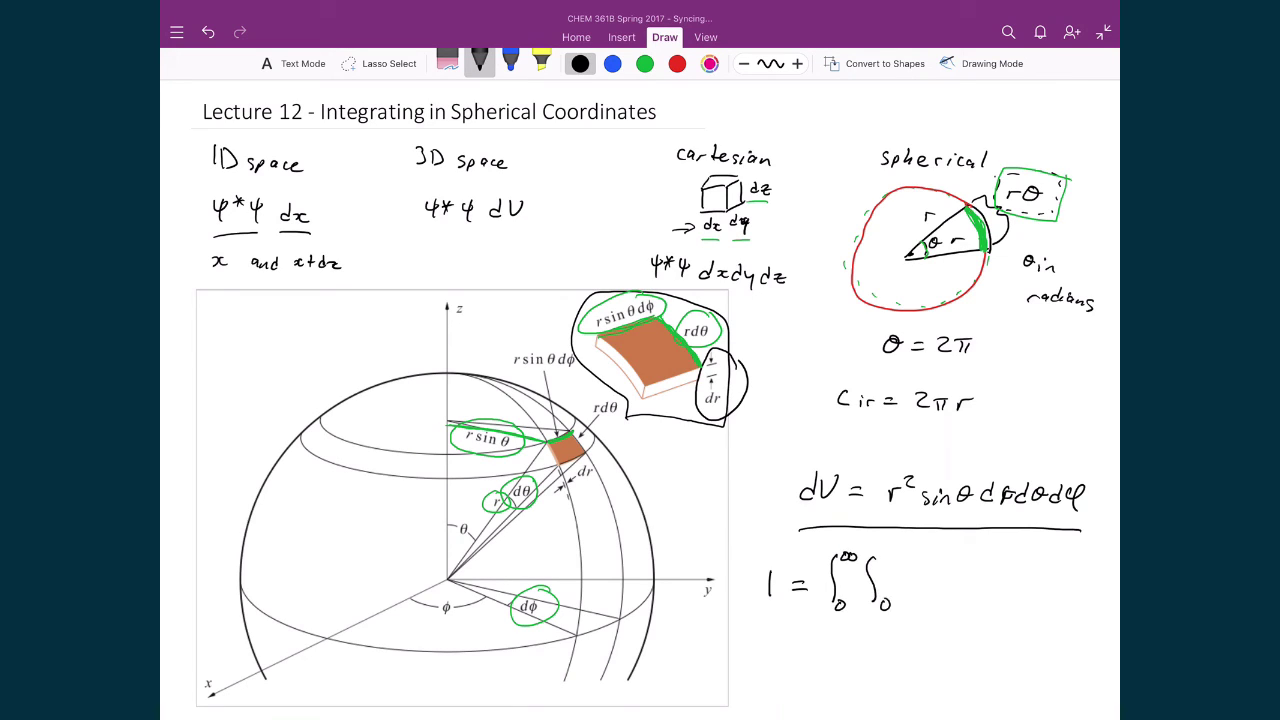
pyautogui.moveTo(880, 555); pyautogui.dragTo(894, 553)
pyautogui.moveTo(886, 554)
pyautogui.mouseDown()
pyautogui.moveTo(908, 594)
pyautogui.moveTo(920, 598)
pyautogui.moveTo(934, 560)
pyautogui.mouseUp()
pyautogui.moveTo(936, 557)
pyautogui.mouseDown()
pyautogui.moveTo(962, 586)
pyautogui.moveTo(991, 588)
pyautogui.mouseUp()
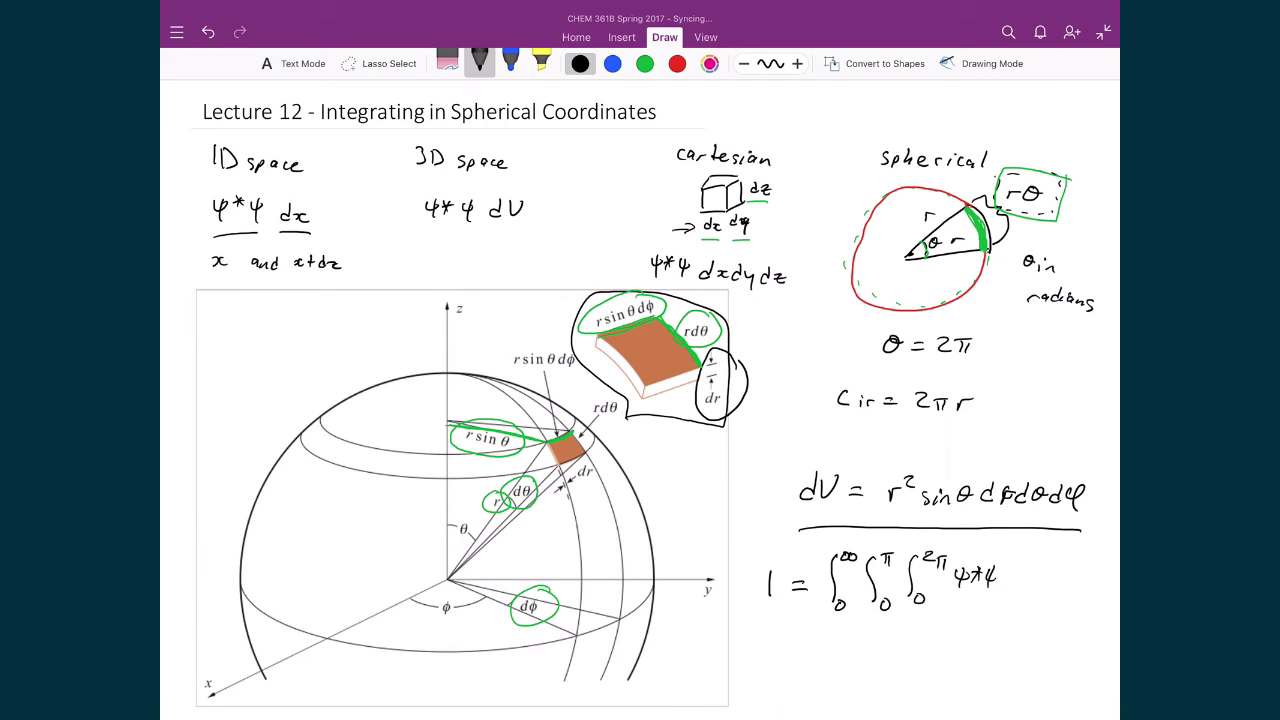
pyautogui.moveTo(1020, 574)
pyautogui.mouseDown()
pyautogui.moveTo(1031, 590)
pyautogui.moveTo(1102, 594)
pyautogui.moveTo(1112, 612)
pyautogui.mouseUp()
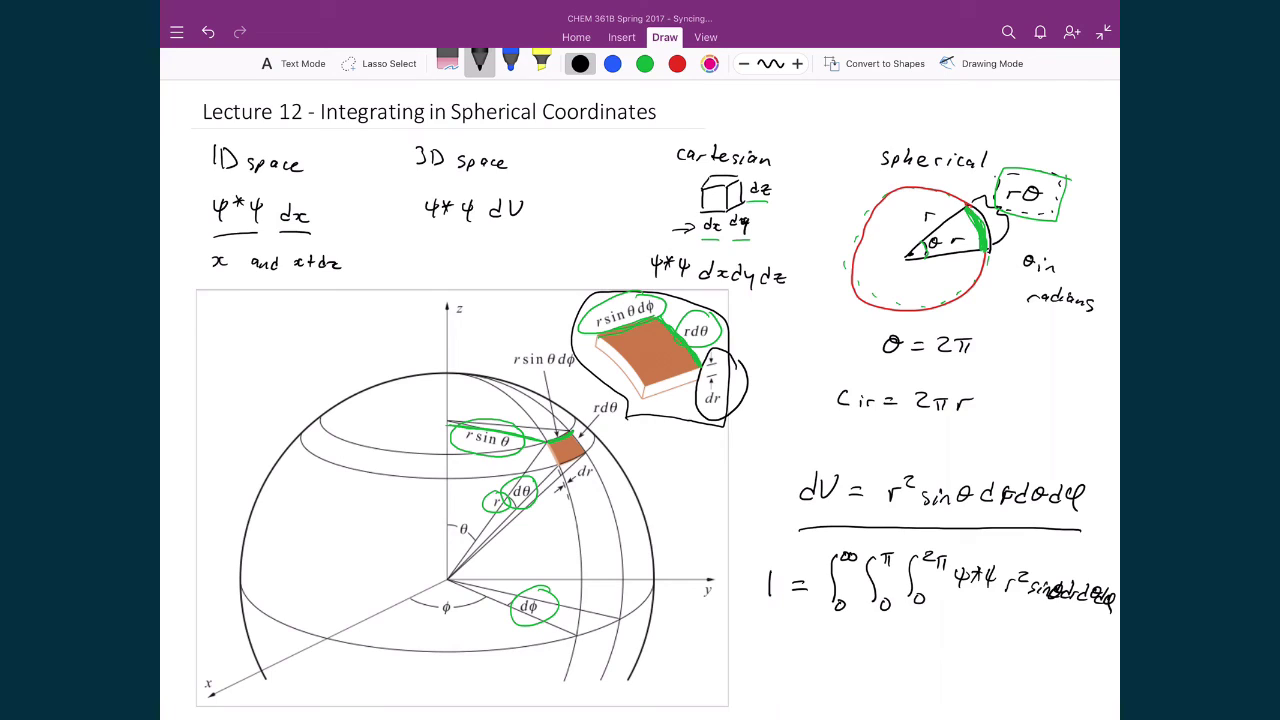
pyautogui.moveTo(1012, 562); pyautogui.dragTo(1106, 562)
pyautogui.moveTo(1060, 546)
pyautogui.mouseDown()
pyautogui.moveTo(982, 522)
pyautogui.moveTo(832, 520)
pyautogui.mouseUp()
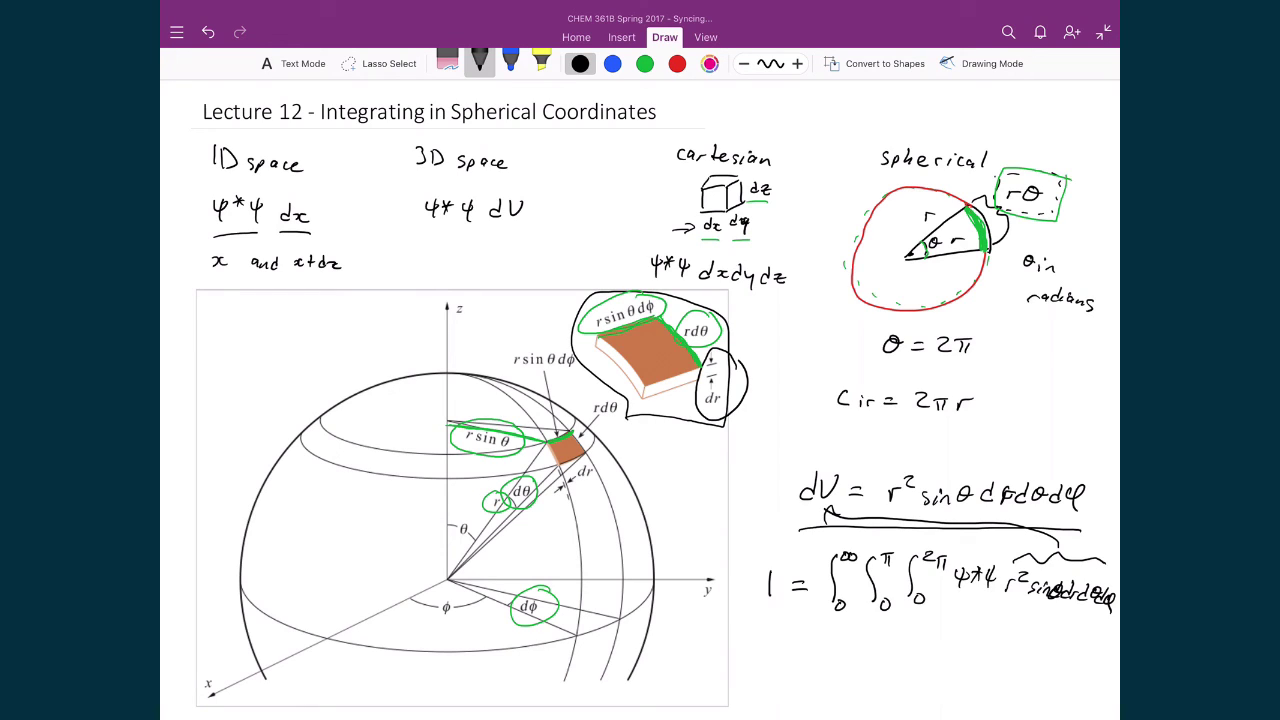
# - In green, underline the integrals' lower limits 0 and draw a ray from the sphere's origin to ∞
pyautogui.click(645, 63)
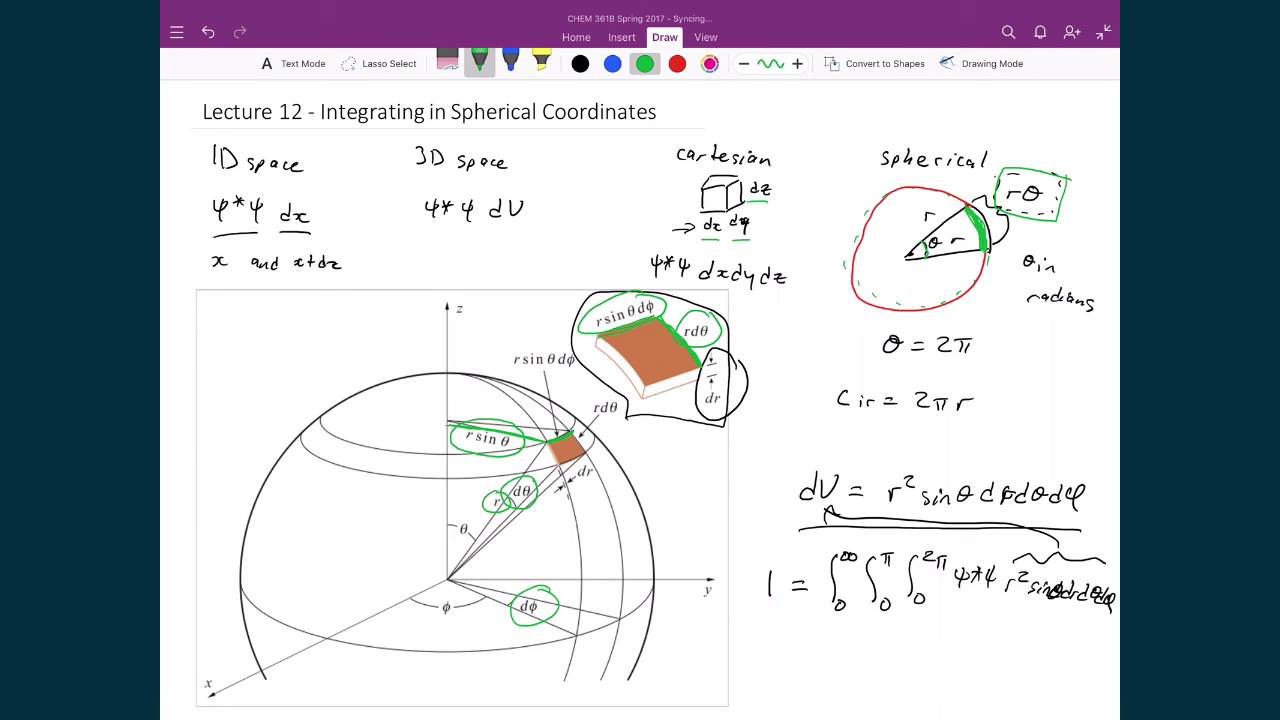
pyautogui.moveTo(821, 622); pyautogui.dragTo(850, 622)
pyautogui.moveTo(449, 581)
pyautogui.mouseDown()
pyautogui.moveTo(720, 580)
pyautogui.moveTo(724, 559)
pyautogui.mouseUp()
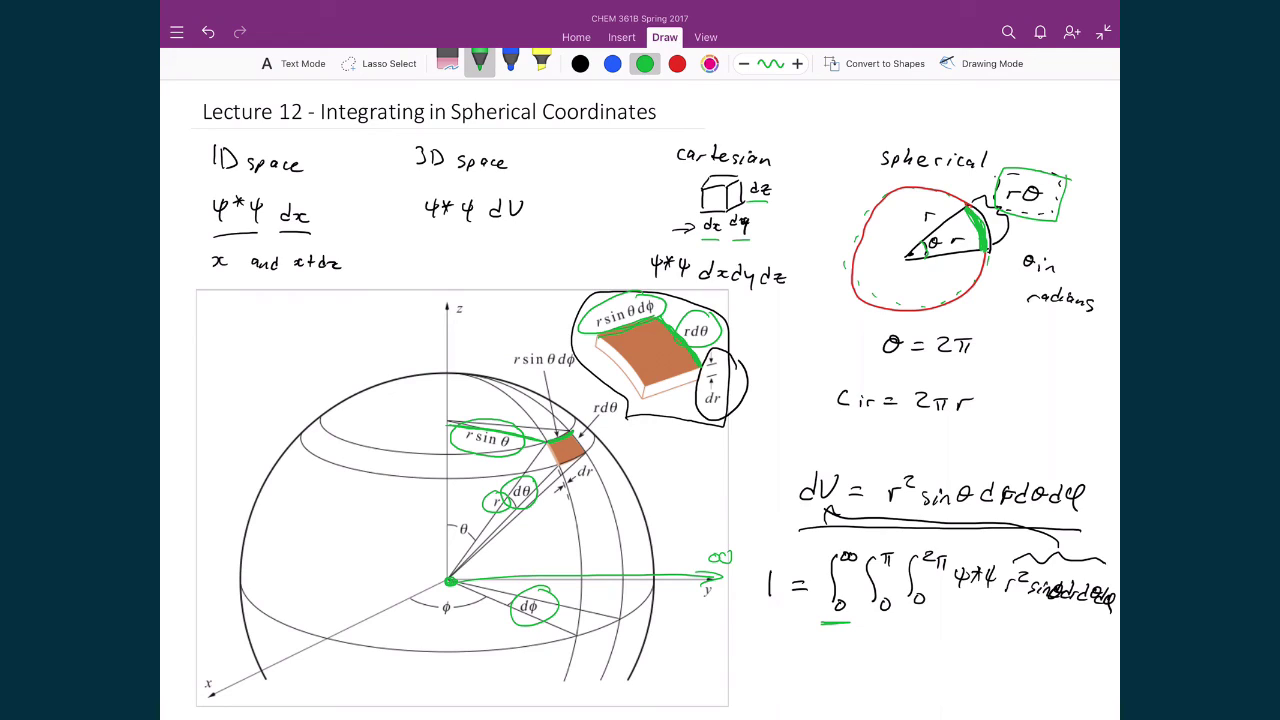
pyautogui.moveTo(866, 622); pyautogui.dragTo(944, 618)
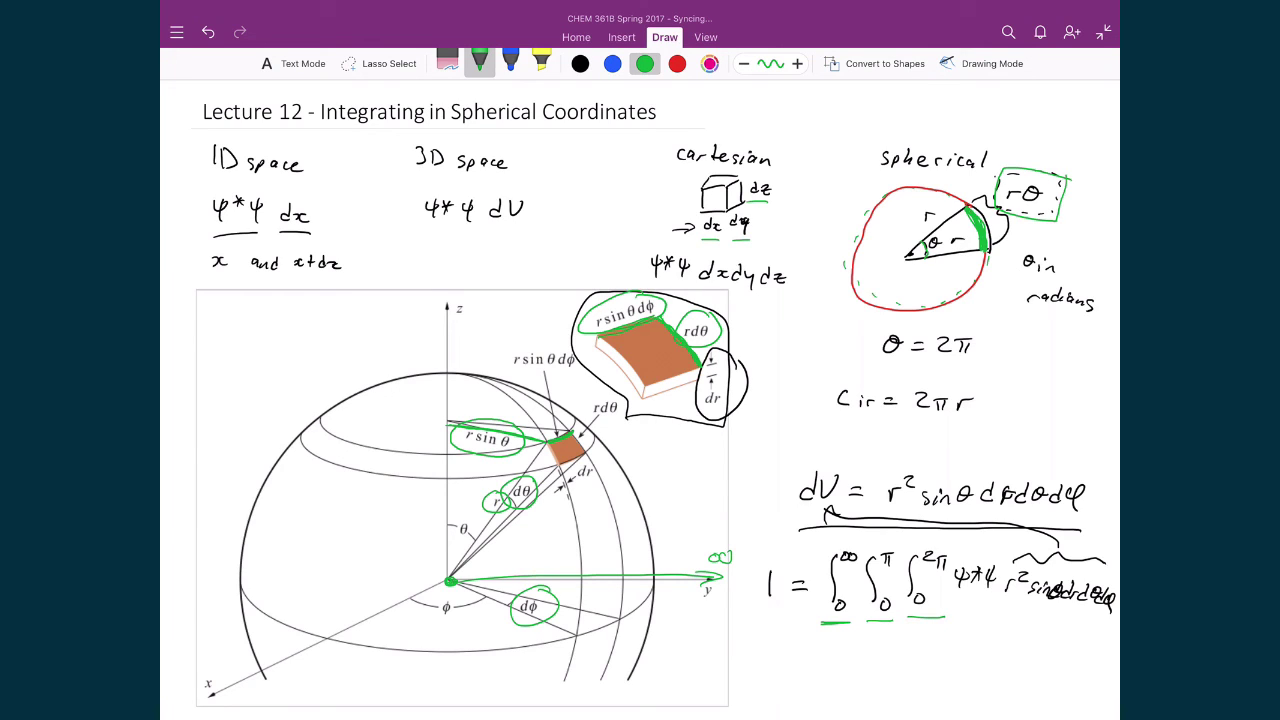